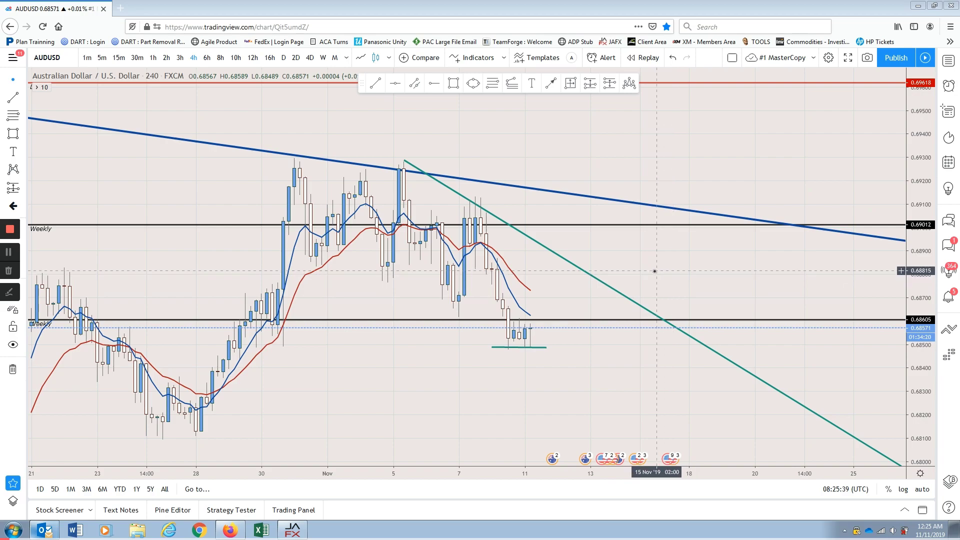
# Pan and zoom the AUDUSD chart to center the recent candles.
pyautogui.moveTo(646, 271); pyautogui.dragTo(668, 277)
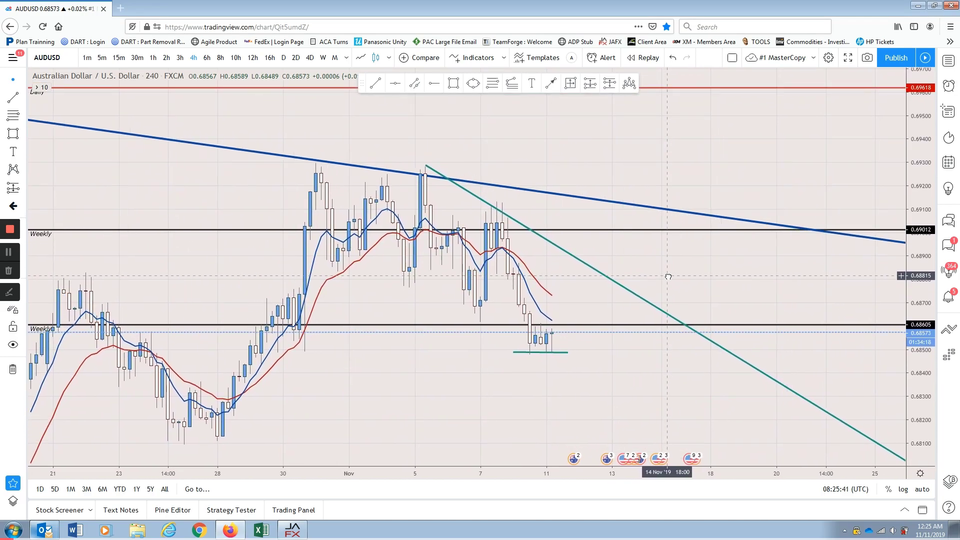
pyautogui.scroll(-2, 668, 275)
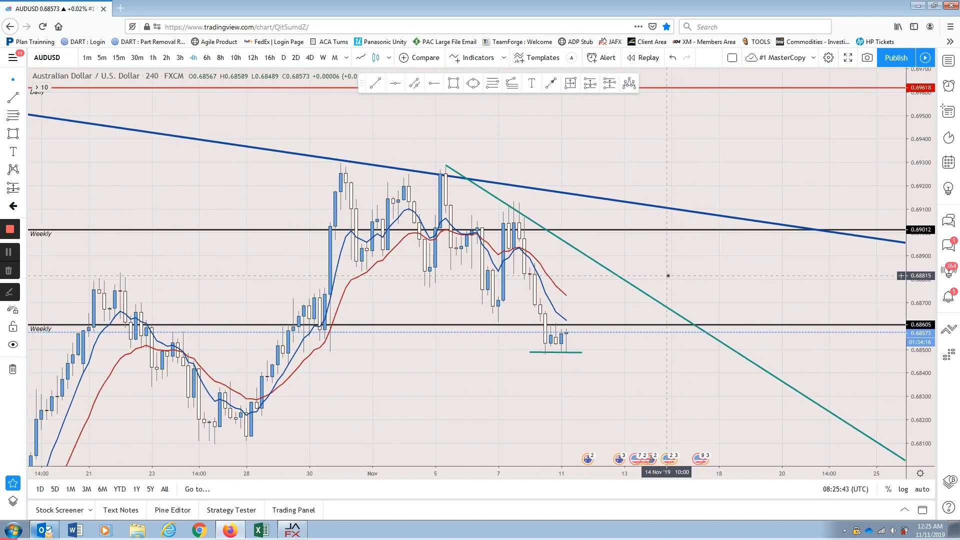
pyautogui.moveTo(668, 275); pyautogui.dragTo(658, 265)
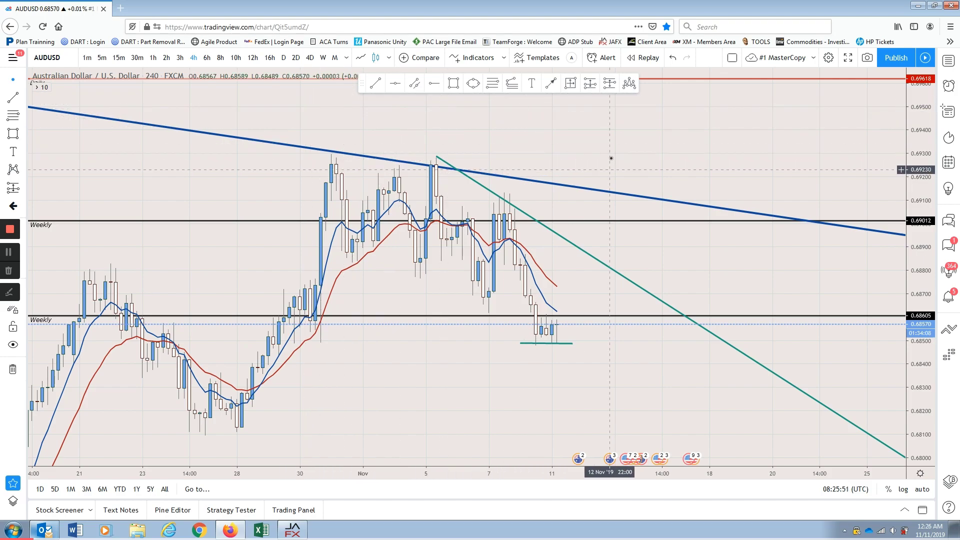
pyautogui.moveTo(619, 145); pyautogui.dragTo(583, 154)
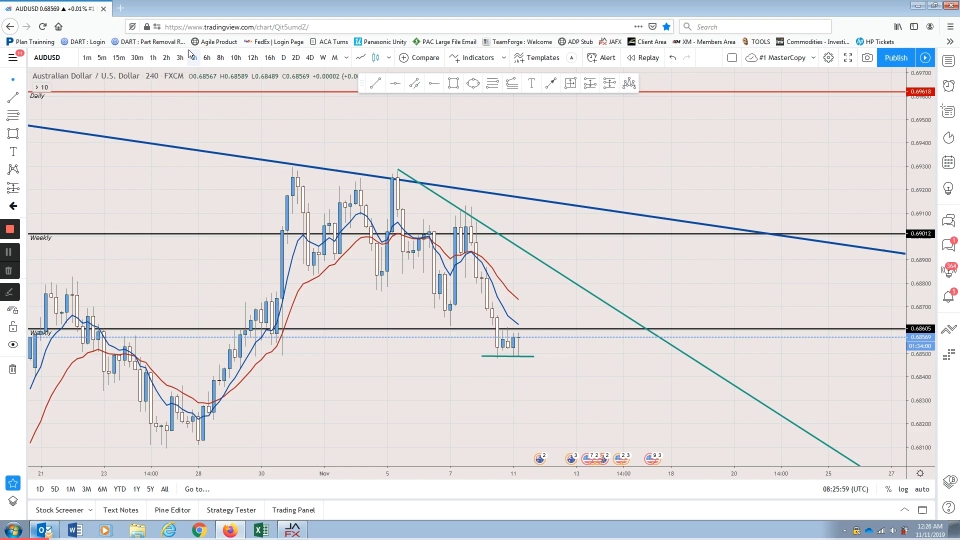
# Start a red arrow, cancel it with Esc, and pick the Fib Retracement tool.
pyautogui.click(555, 85)
pyautogui.click(534, 127)
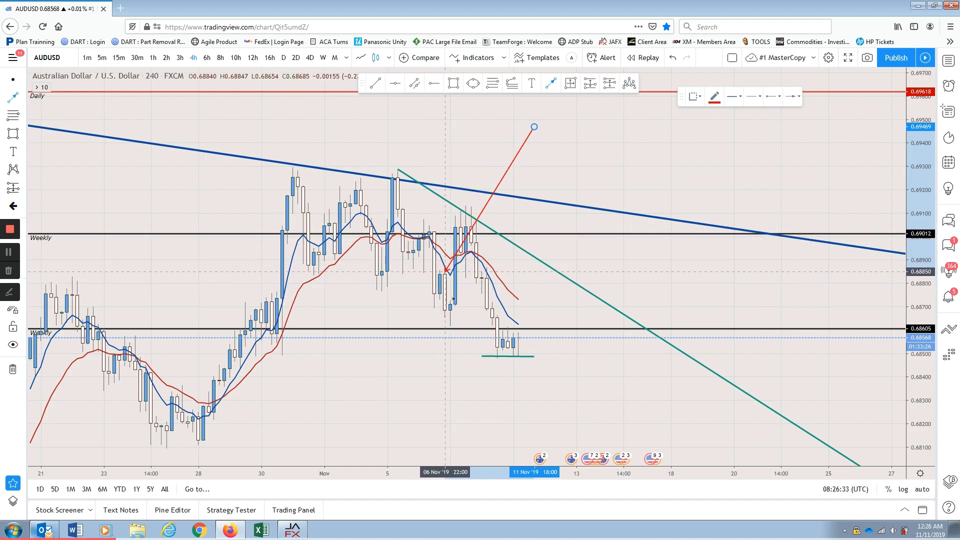
pyautogui.press('Escape')
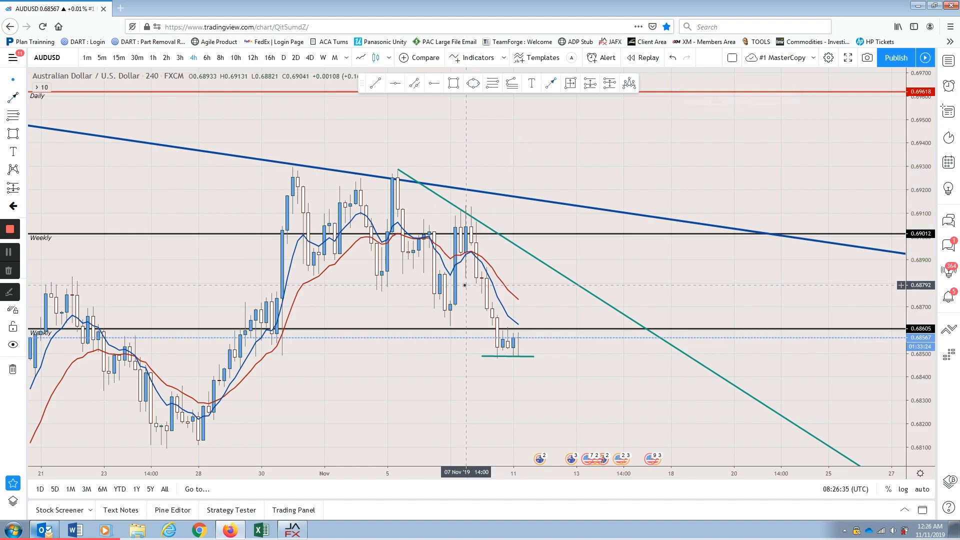
pyautogui.click(493, 83)
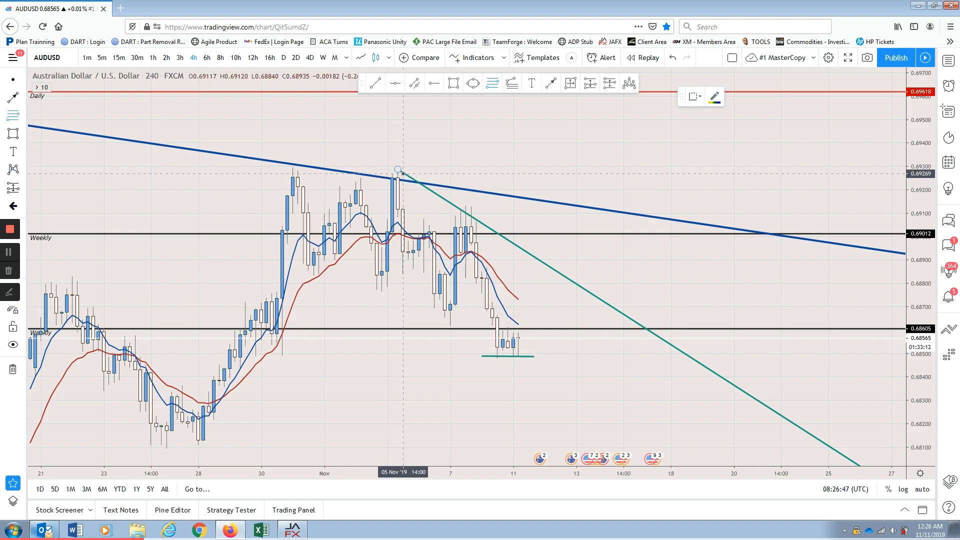
# Draw a Fibonacci retracement from the 5 Nov high 0.69249 down to 0.68929.
pyautogui.moveTo(398, 171)
pyautogui.mouseDown()
pyautogui.moveTo(470, 230)
pyautogui.moveTo(503, 305)
pyautogui.moveTo(494, 275)
pyautogui.mouseUp()
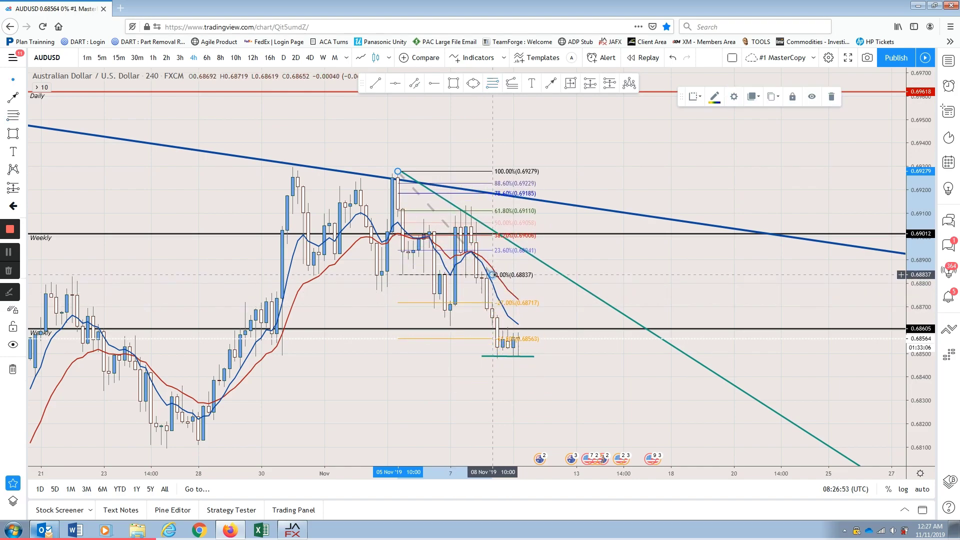
pyautogui.moveTo(398, 171); pyautogui.dragTo(387, 178)
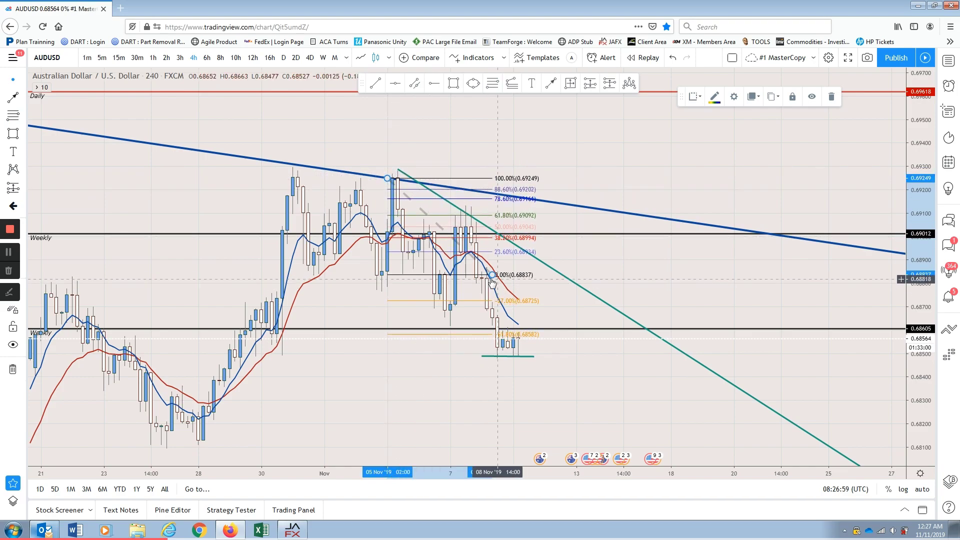
pyautogui.moveTo(492, 275); pyautogui.dragTo(494, 253)
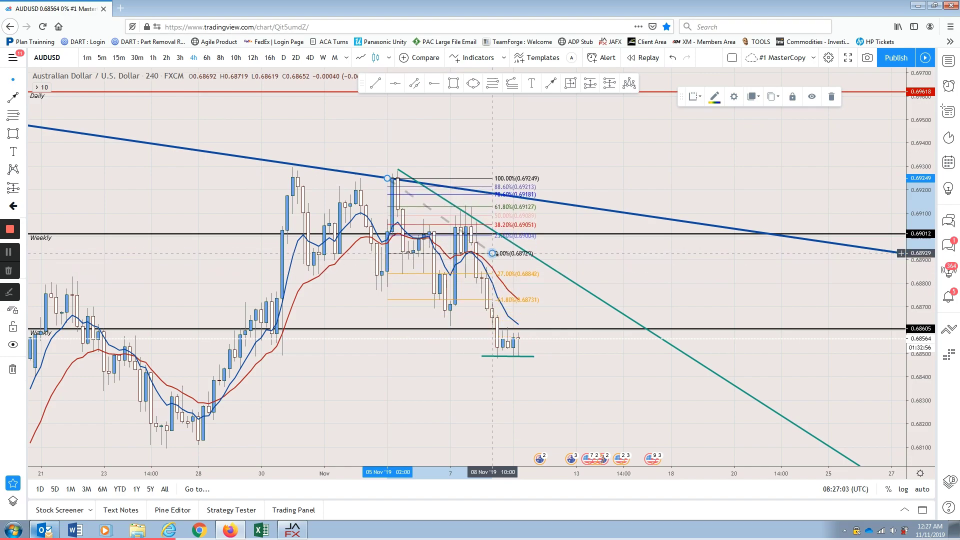
pyautogui.click(635, 257)
pyautogui.scroll(1, 578, 276)
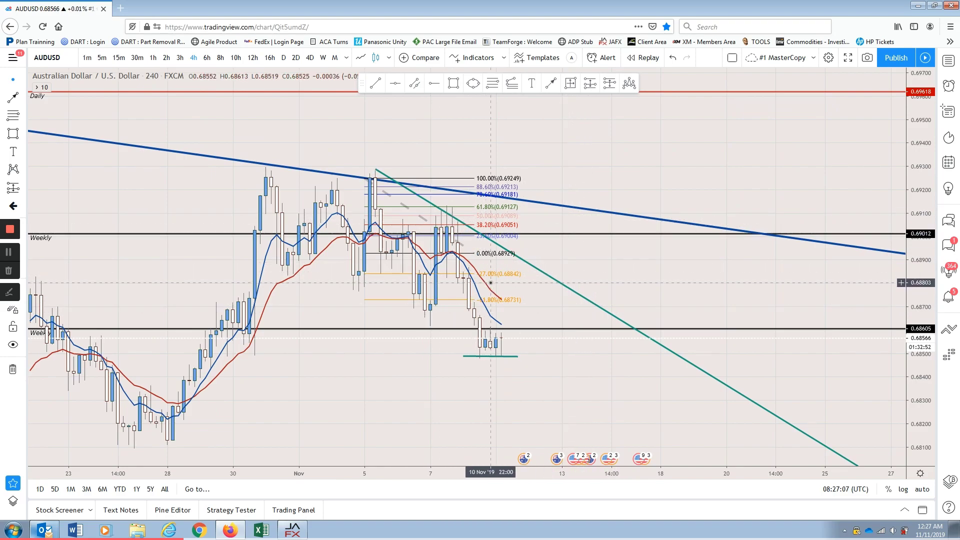
pyautogui.scroll(-1, 490, 282)
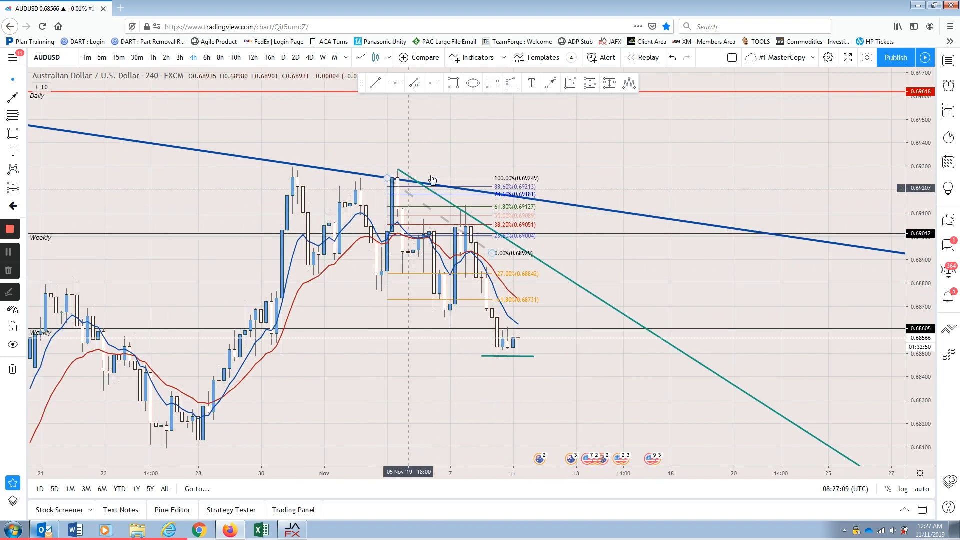
# Start a red arrow toward the 5 Nov candle, then cancel it with Esc.
pyautogui.click(551, 83)
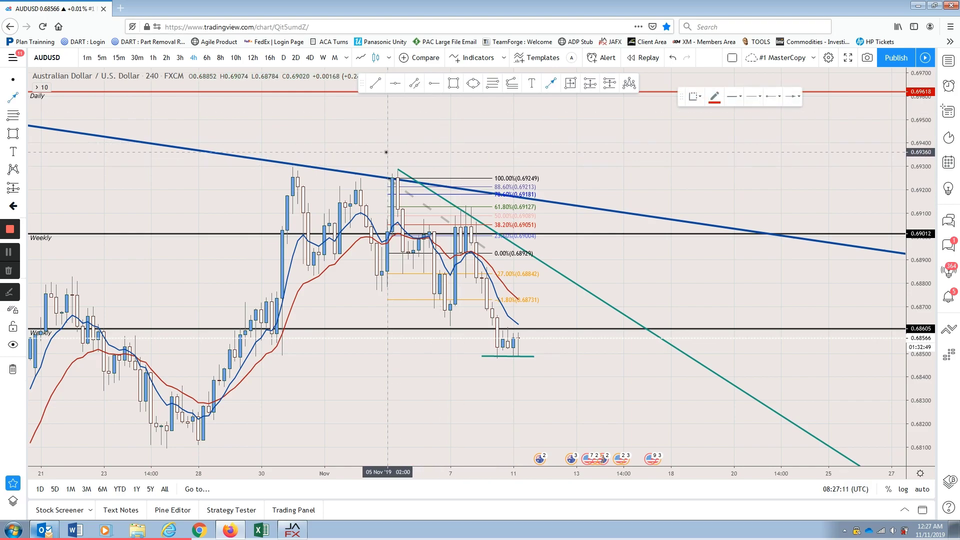
pyautogui.moveTo(465, 129)
pyautogui.mouseDown()
pyautogui.moveTo(403, 181)
pyautogui.moveTo(394, 176)
pyautogui.moveTo(399, 286)
pyautogui.moveTo(425, 223)
pyautogui.moveTo(446, 305)
pyautogui.mouseUp()
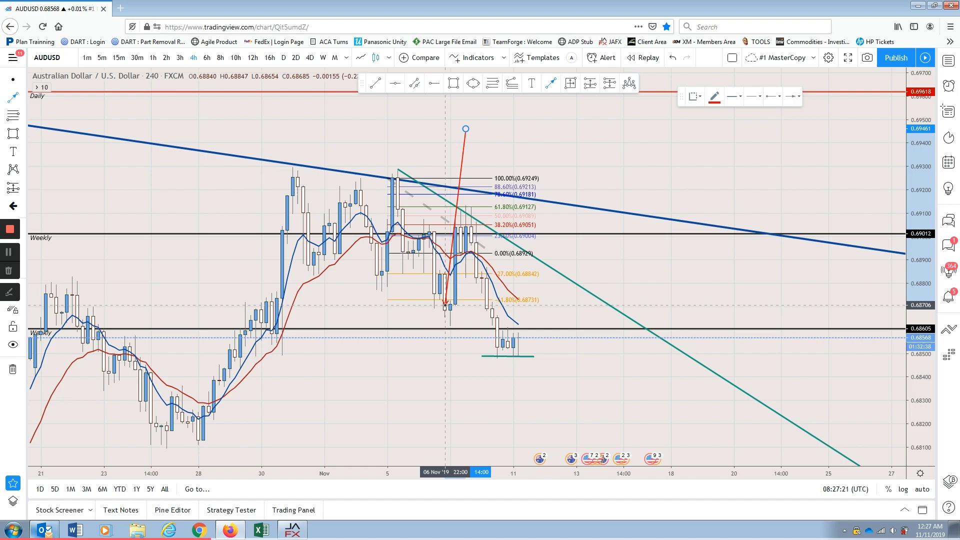
pyautogui.press('Escape')
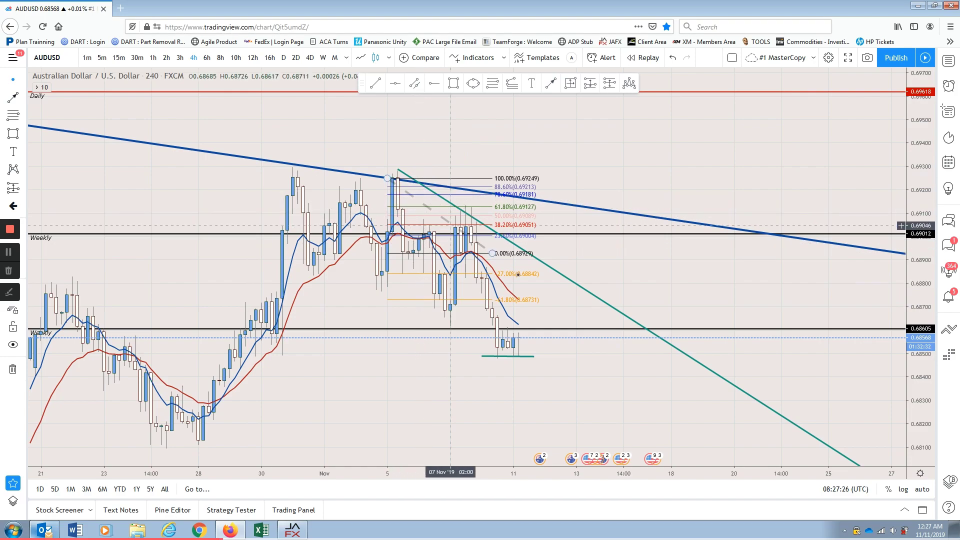
# Drag the Fibonacci 0% level to 0.68681 and box the 0.69042–0.69119 zone with a blue rectangle.
pyautogui.moveTo(493, 255)
pyautogui.mouseDown()
pyautogui.moveTo(502, 295)
pyautogui.moveTo(533, 322)
pyautogui.moveTo(551, 326)
pyautogui.moveTo(549, 311)
pyautogui.mouseUp()
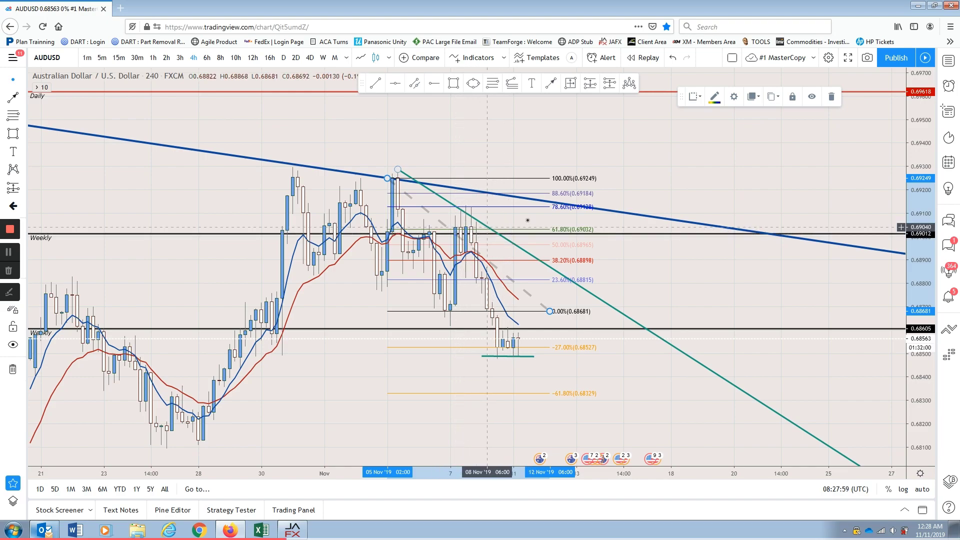
pyautogui.click(454, 83)
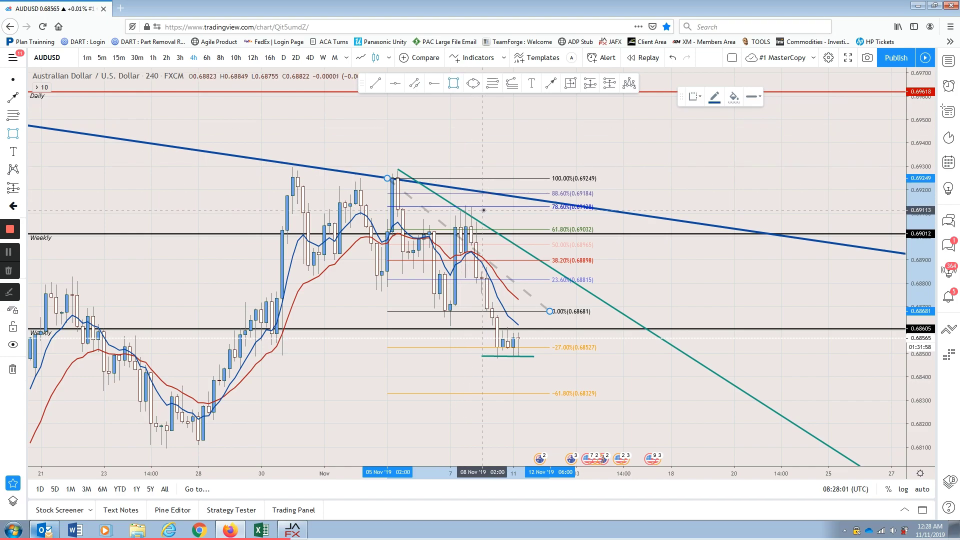
pyautogui.moveTo(440, 208); pyautogui.dragTo(539, 227)
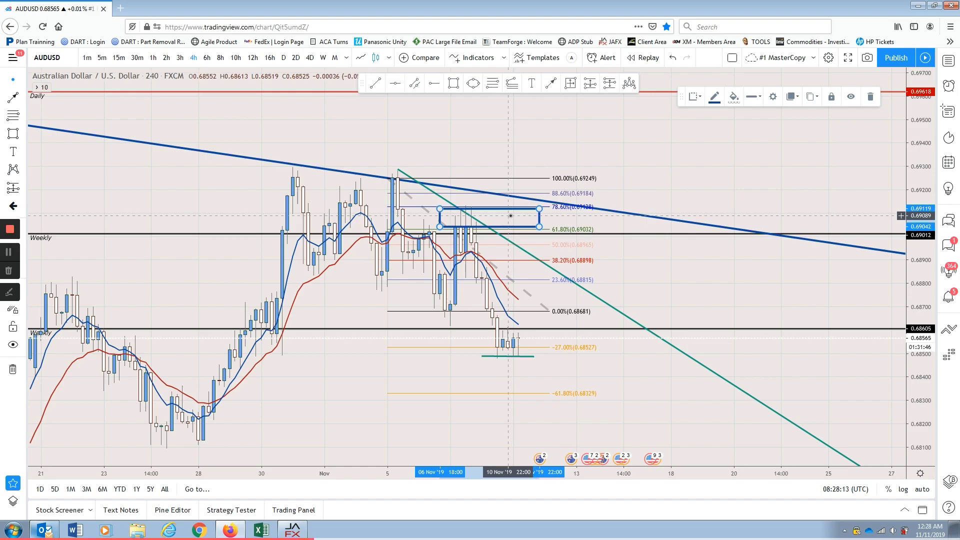
# Add a red bold 'Sweet Spot' text label and position it inside the blue box.
pyautogui.click(532, 84)
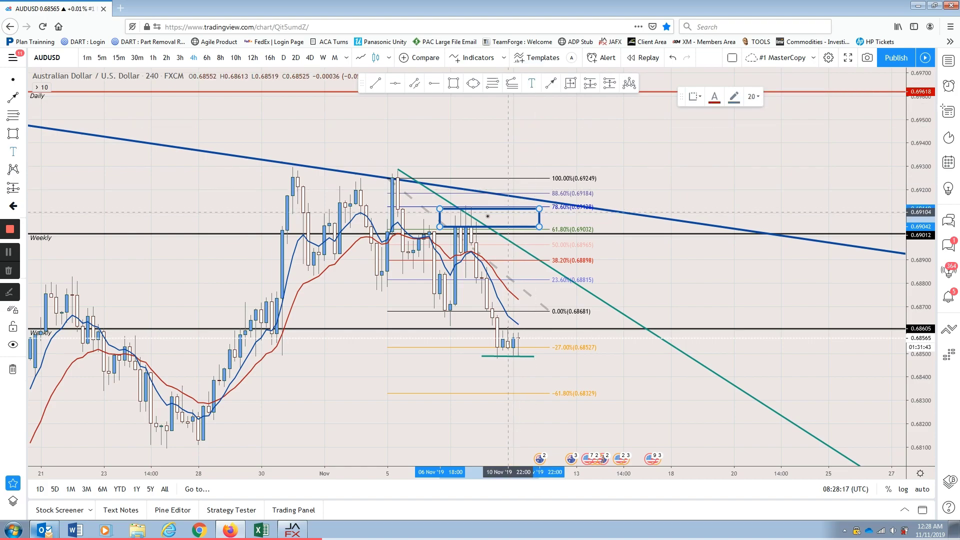
pyautogui.click(504, 216)
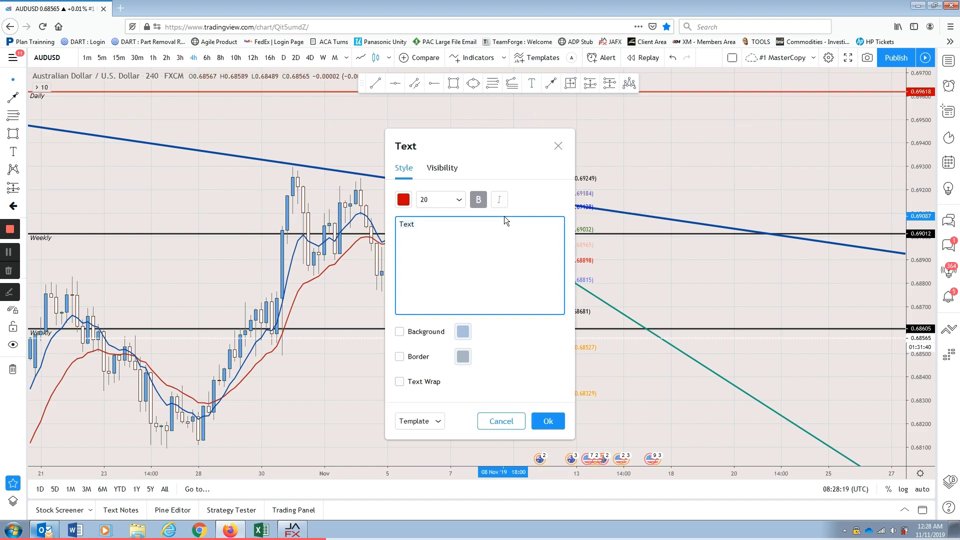
pyautogui.write('Sweet Spot')
pyautogui.click(539, 421)
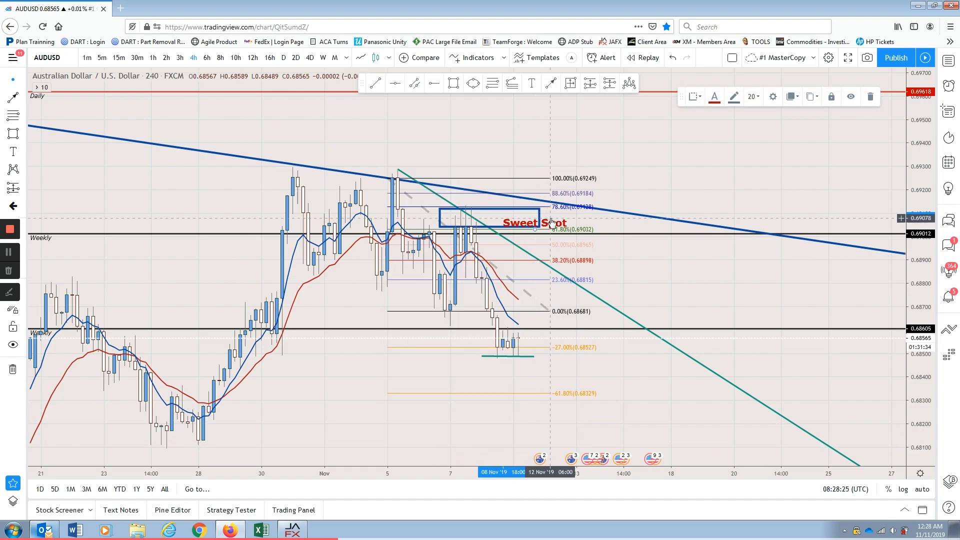
pyautogui.moveTo(553, 223); pyautogui.dragTo(519, 217)
pyautogui.click(625, 260)
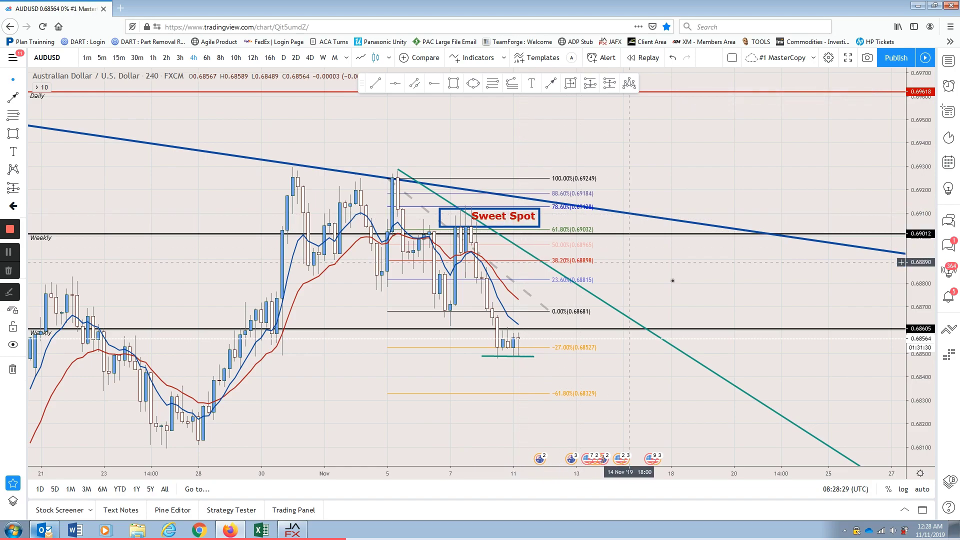
pyautogui.click(550, 83)
# Draw a red arrow from the right toward the box and delete the Sweet Spot label.
pyautogui.click(649, 167)
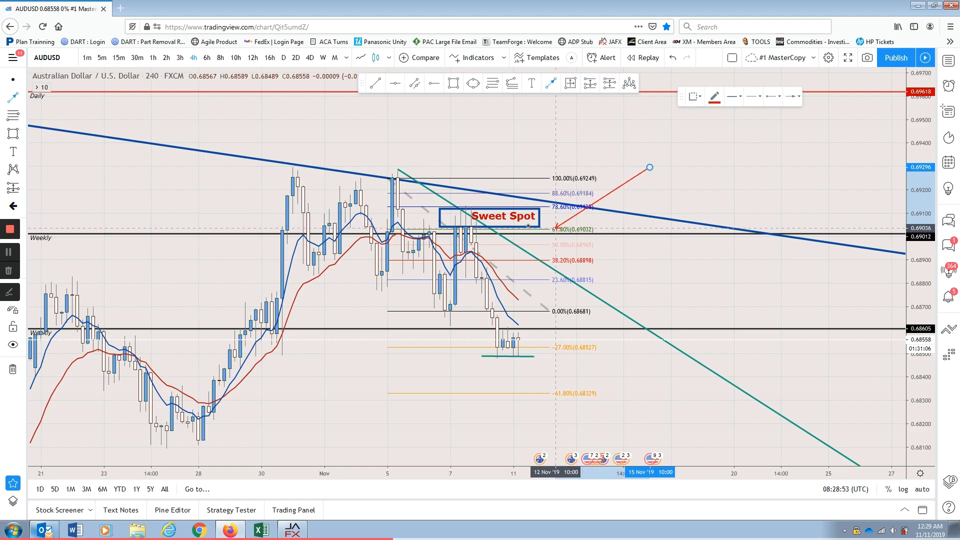
pyautogui.moveTo(477, 223)
pyautogui.mouseDown()
pyautogui.moveTo(529, 340)
pyautogui.moveTo(502, 250)
pyautogui.moveTo(478, 231)
pyautogui.mouseUp()
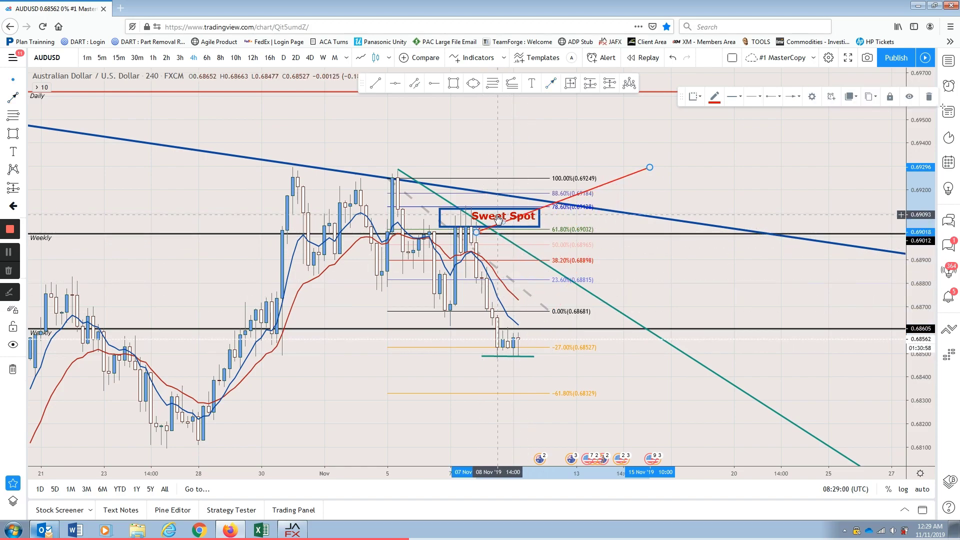
pyautogui.press('Delete')
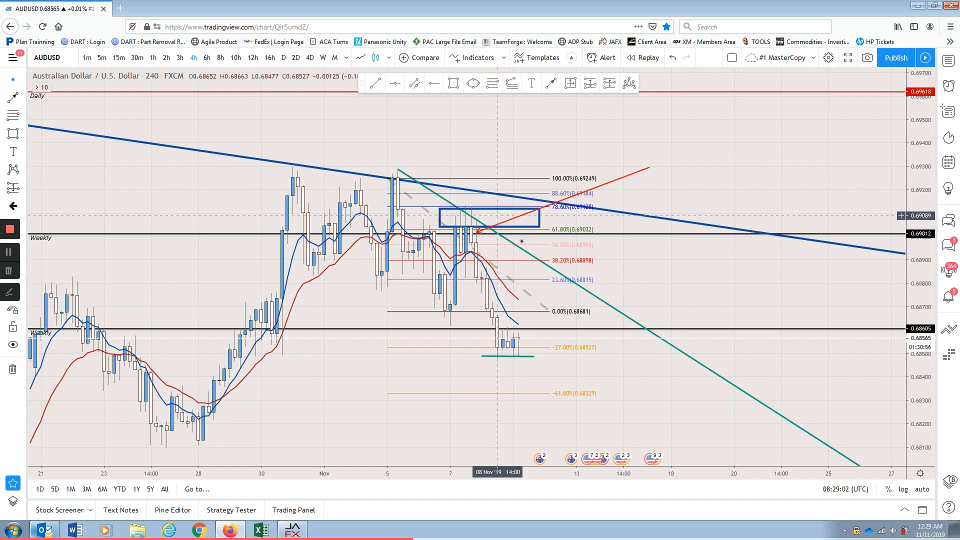
# Move the red arrow's tip up inside the blue rectangle.
pyautogui.click(478, 232)
pyautogui.moveTo(478, 232); pyautogui.dragTo(483, 219)
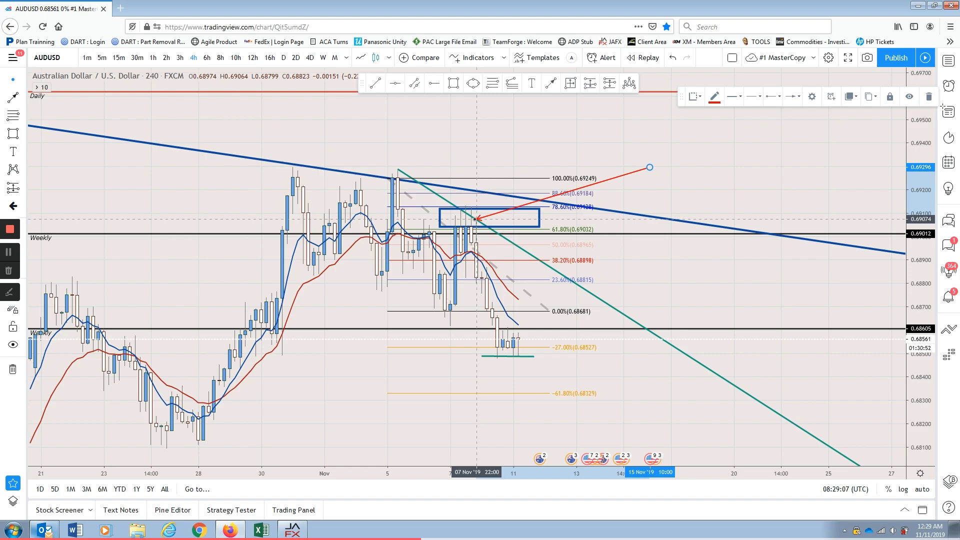
pyautogui.click(615, 255)
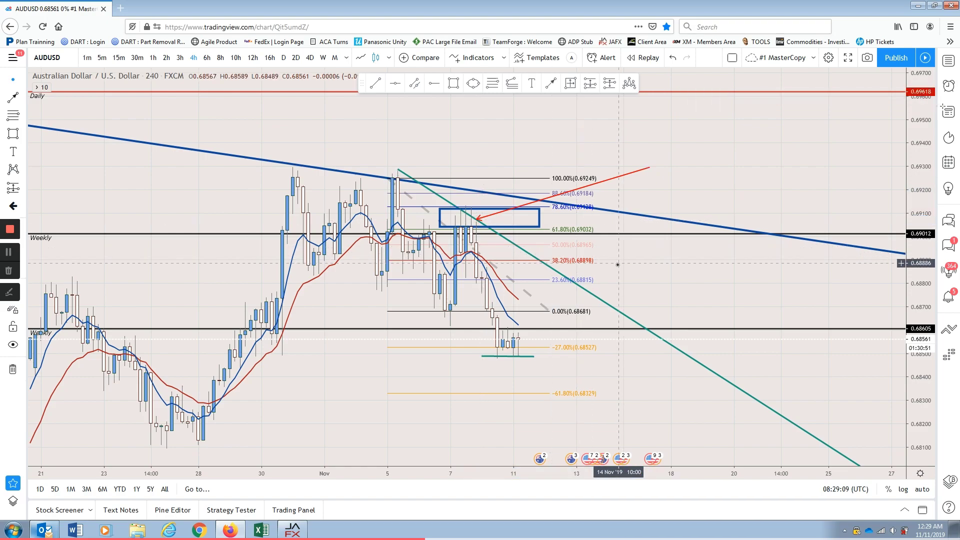
pyautogui.scroll(1, 614, 264)
pyautogui.hscroll(-1, 617, 257)
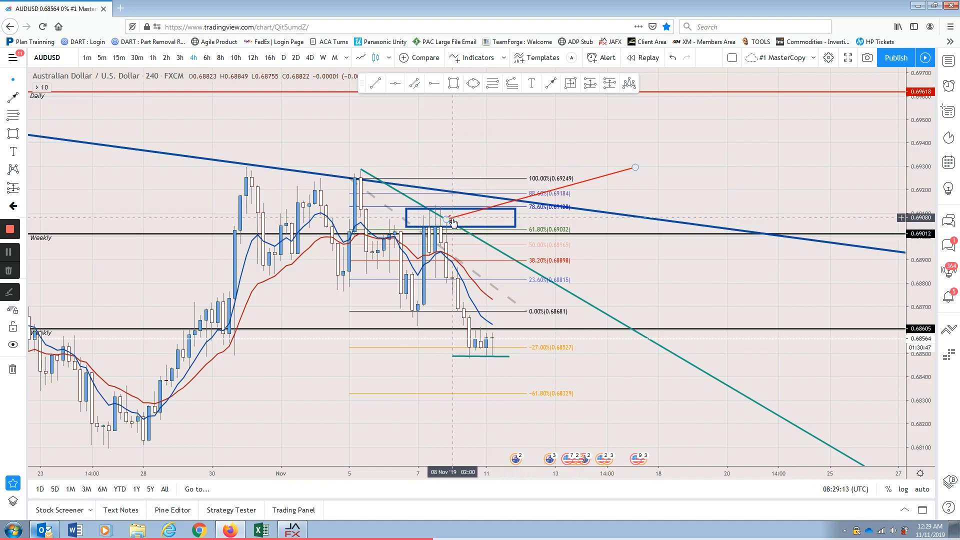
# Rest the red arrow's tip on the wick inside the blue box, slanting down from about 0.6930.
pyautogui.moveTo(453, 220); pyautogui.dragTo(425, 279)
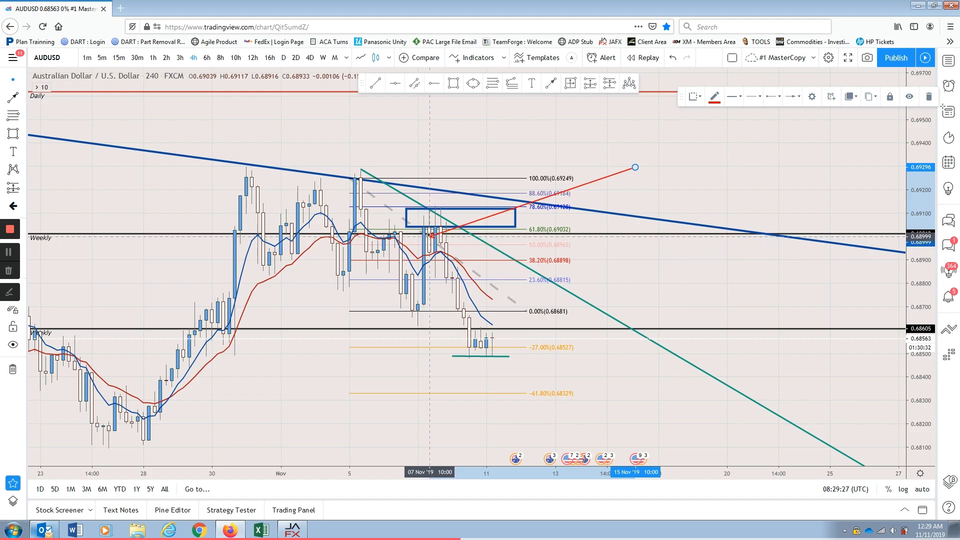
pyautogui.moveTo(436, 223); pyautogui.dragTo(550, 440)
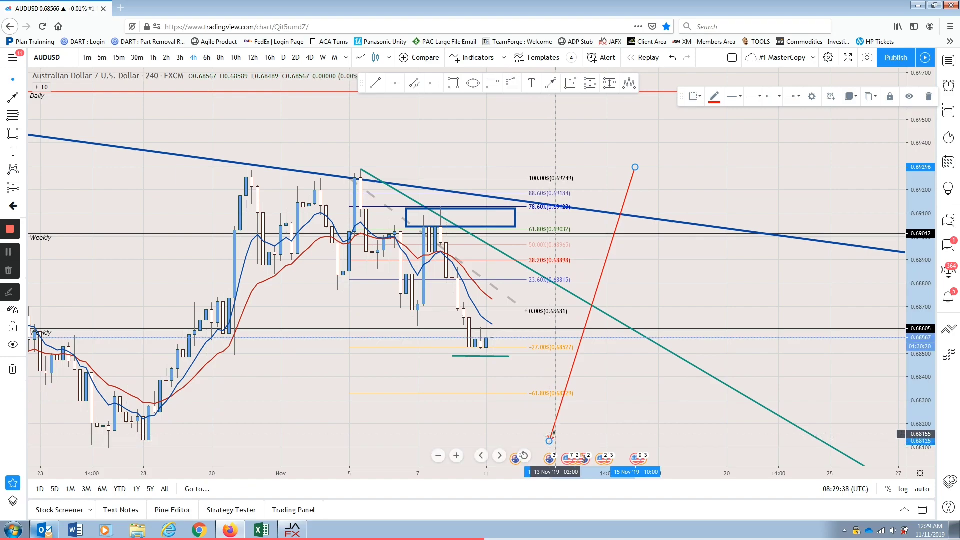
pyautogui.click(584, 423)
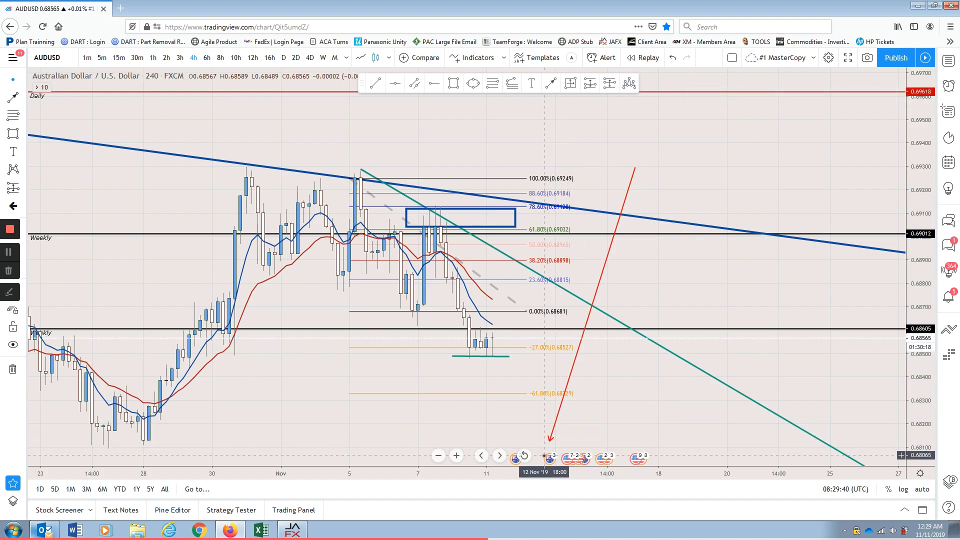
pyautogui.moveTo(551, 440); pyautogui.dragTo(449, 214)
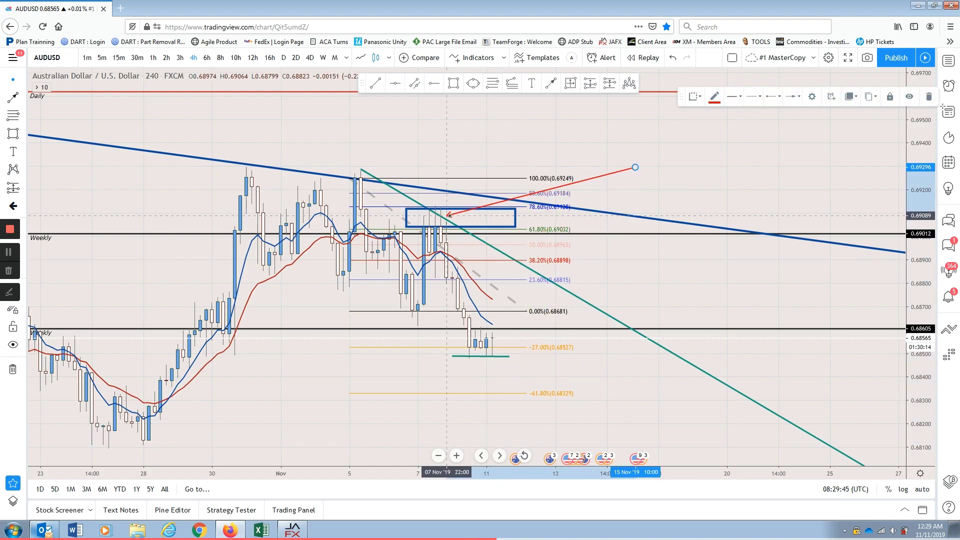
pyautogui.click(575, 160)
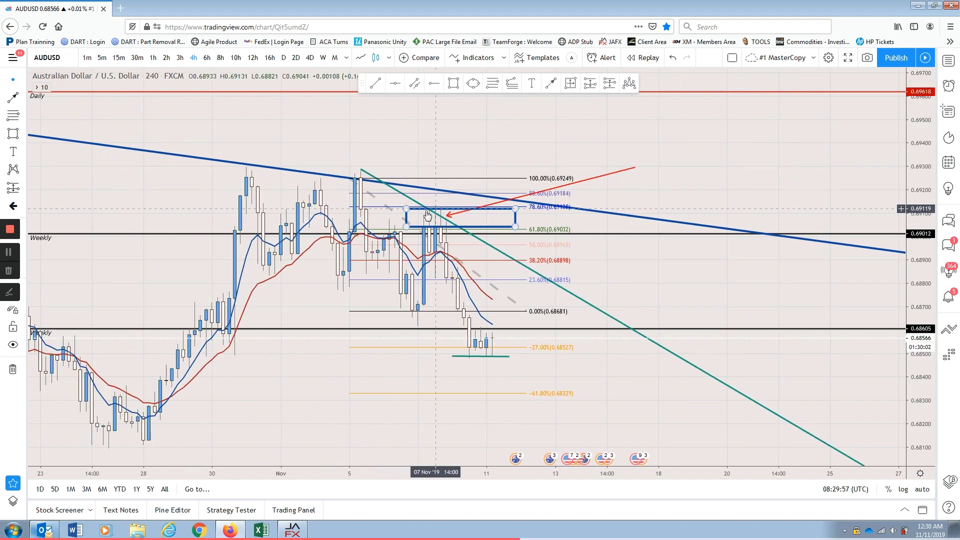
# Switch AUDUSD to the 1-hour timeframe and rescale the chart to frame the blue box.
pyautogui.click(154, 58)
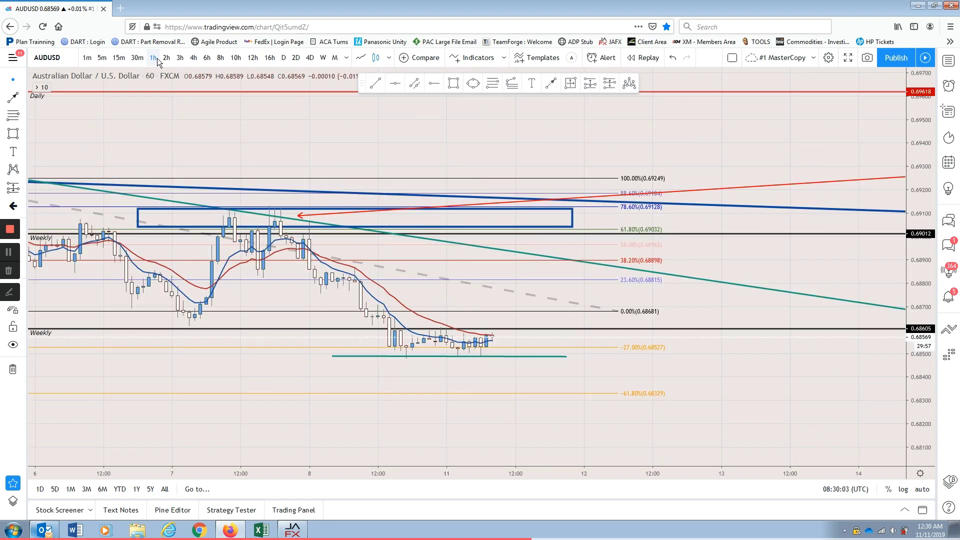
pyautogui.scroll(-3, 671, 343)
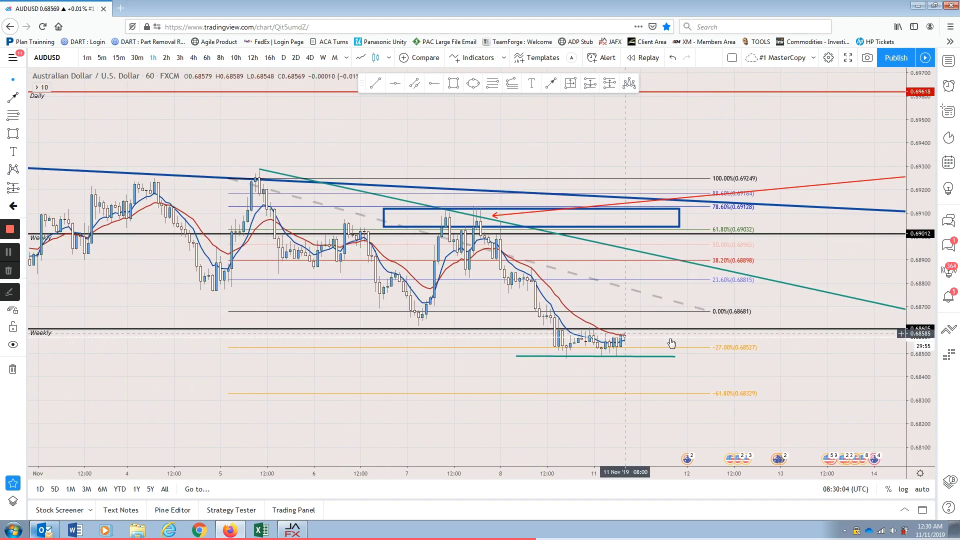
pyautogui.scroll(-2, 671, 343)
pyautogui.moveTo(914, 393); pyautogui.dragTo(890, 272)
pyautogui.moveTo(780, 267); pyautogui.dragTo(747, 353)
pyautogui.scroll(3, 539, 236)
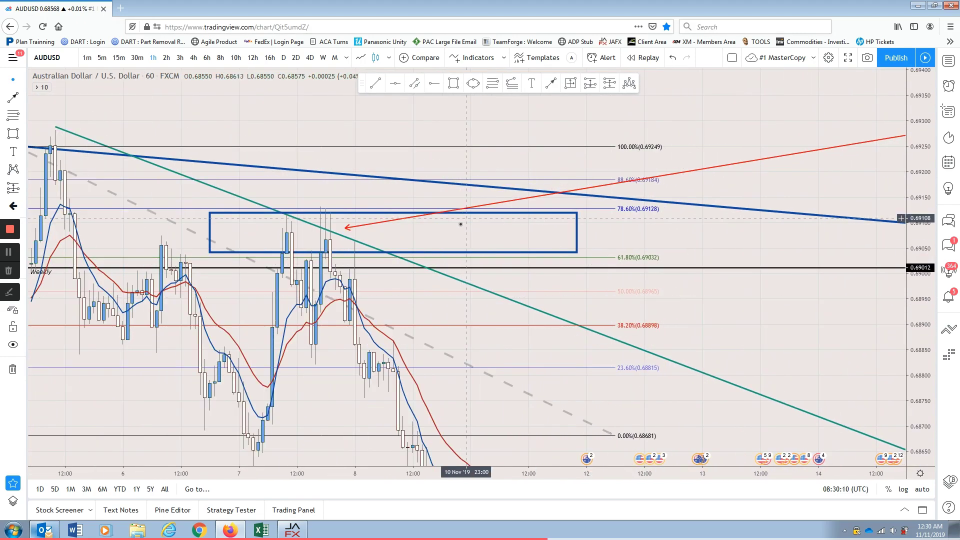
pyautogui.moveTo(710, 241); pyautogui.dragTo(747, 183)
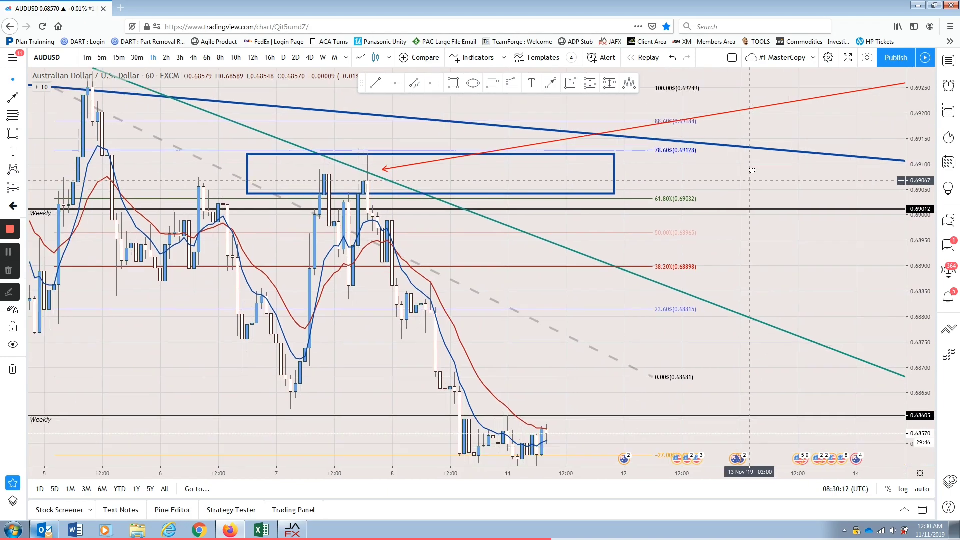
pyautogui.scroll(-2, 760, 197)
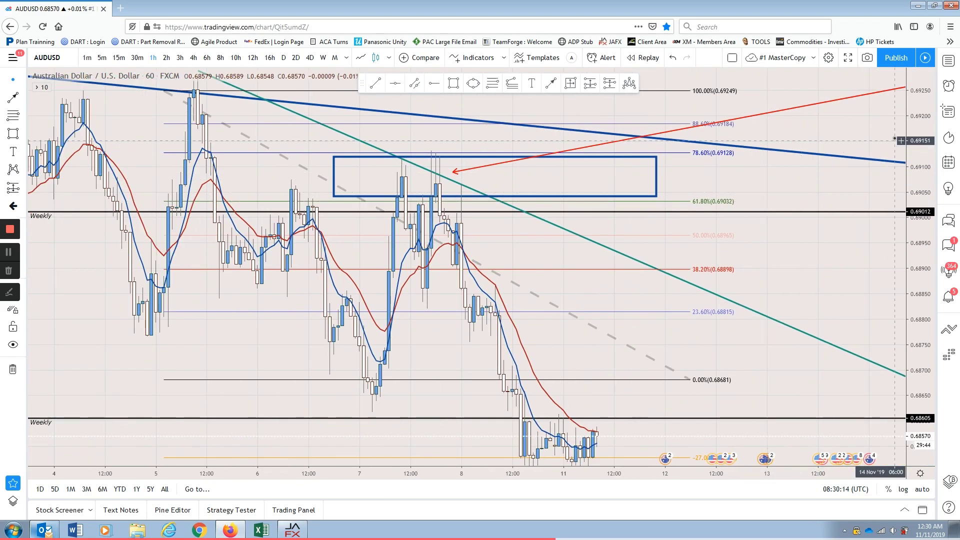
pyautogui.moveTo(920, 142); pyautogui.dragTo(920, 175)
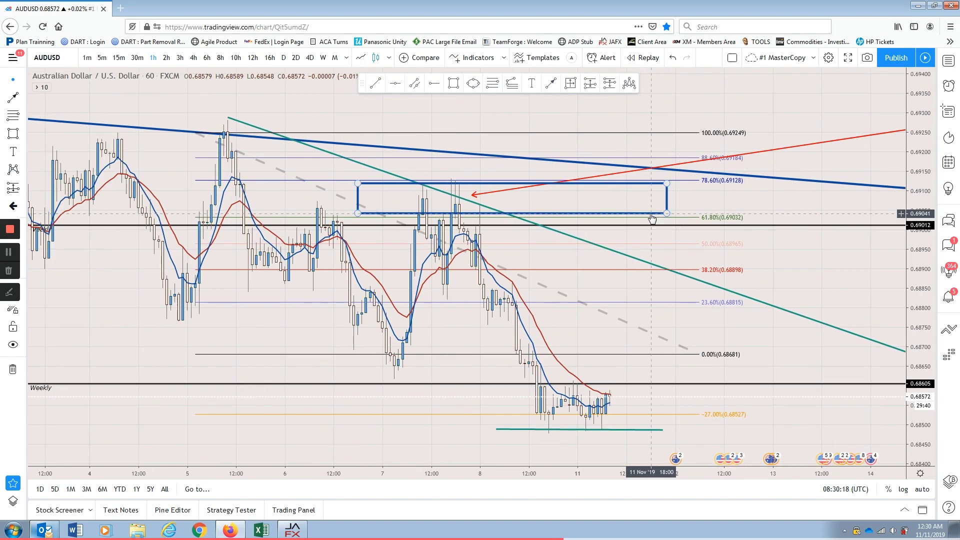
# Put the red arrow's tip back on the 7 Nov wick.
pyautogui.scroll(2, 550, 205)
pyautogui.moveTo(434, 196); pyautogui.dragTo(424, 209)
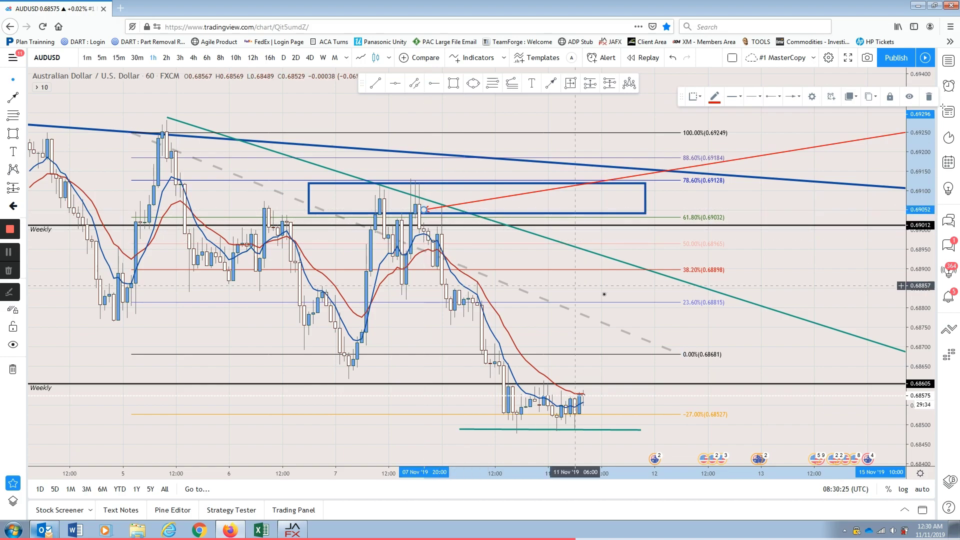
pyautogui.scroll(2, 720, 299)
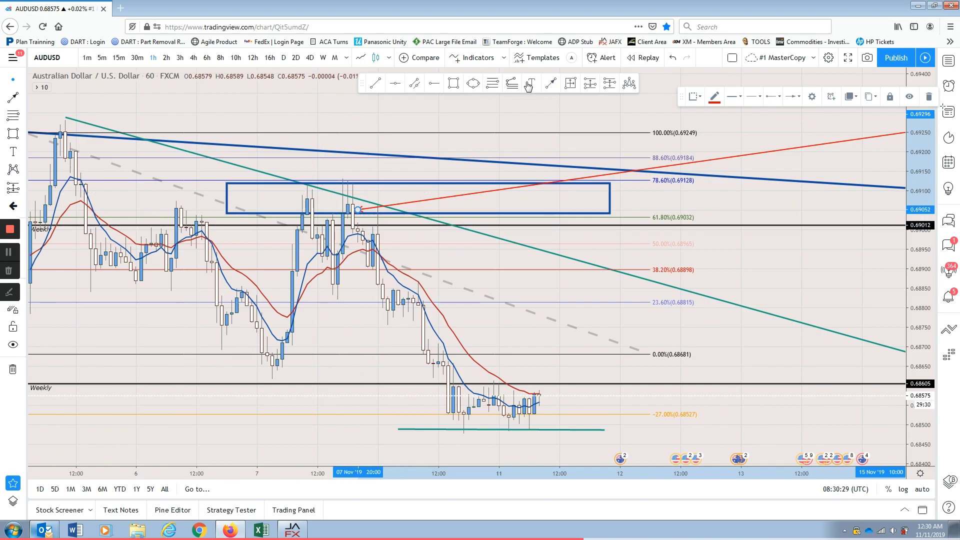
# Draw two short red arrows pointing down at the twin 7 Nov wick highs.
pyautogui.click(548, 85)
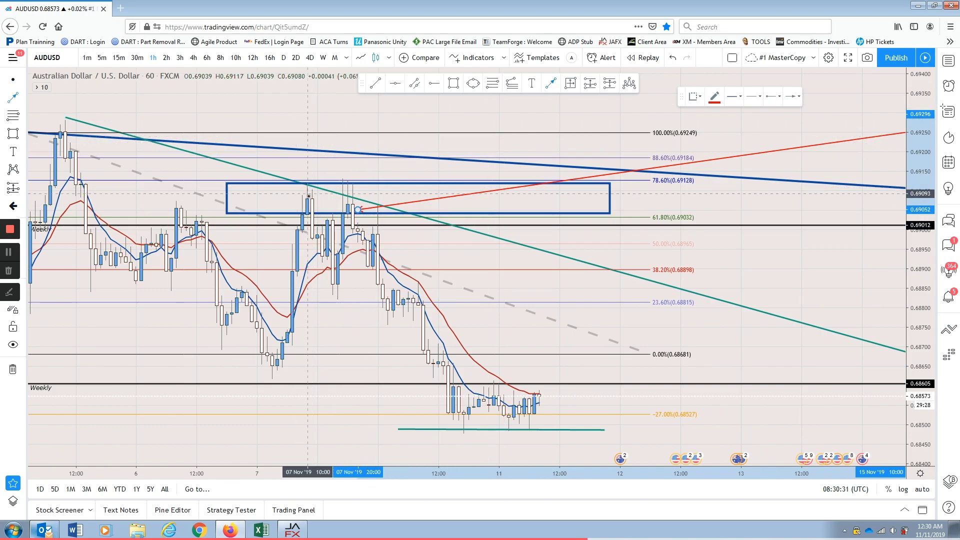
pyautogui.click(333, 164)
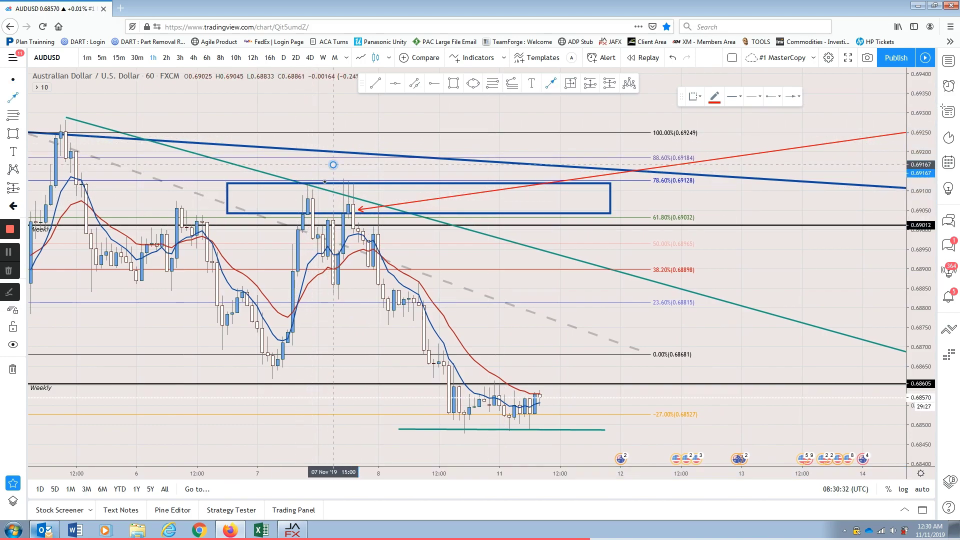
pyautogui.click(308, 194)
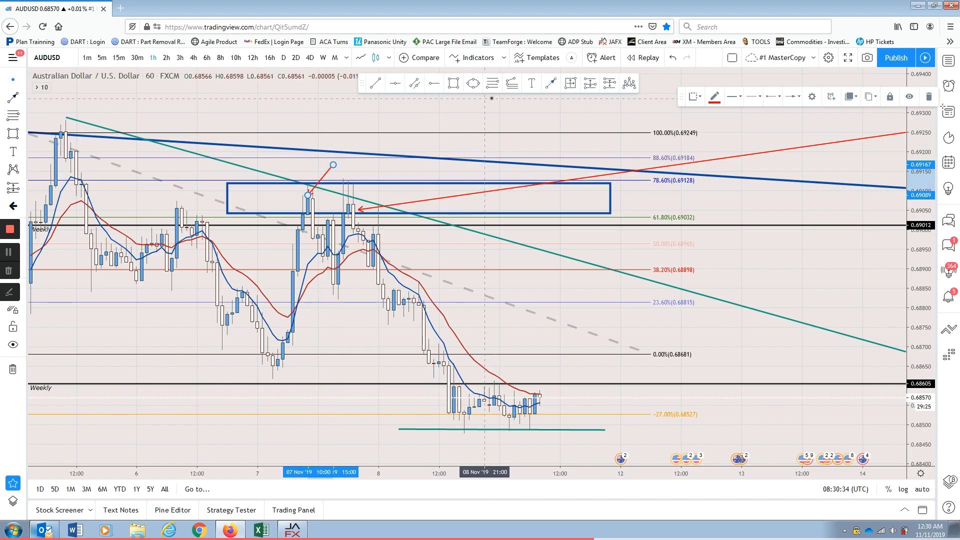
pyautogui.click(552, 85)
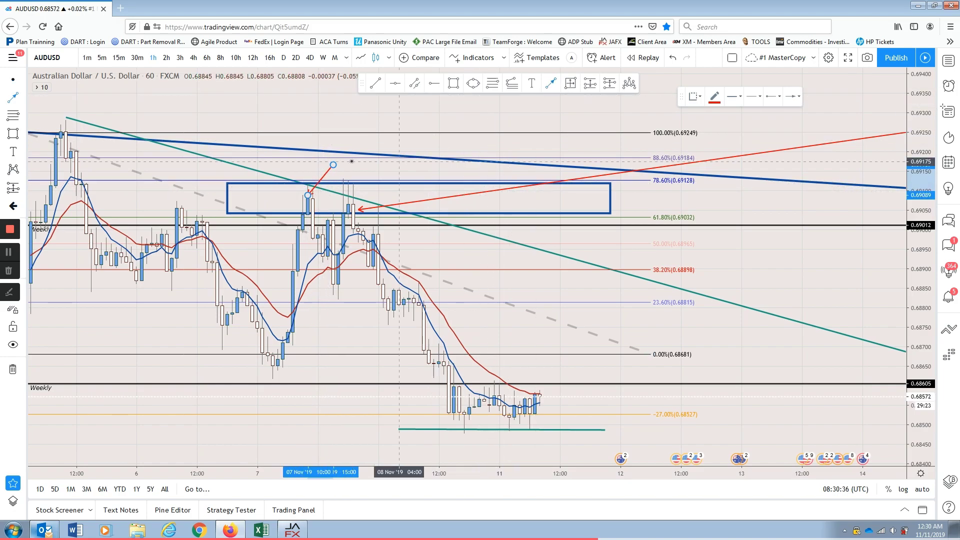
pyautogui.click(343, 163)
pyautogui.click(349, 191)
# Nudge the long red arrow's tip slightly down.
pyautogui.scroll(-3, 757, 270)
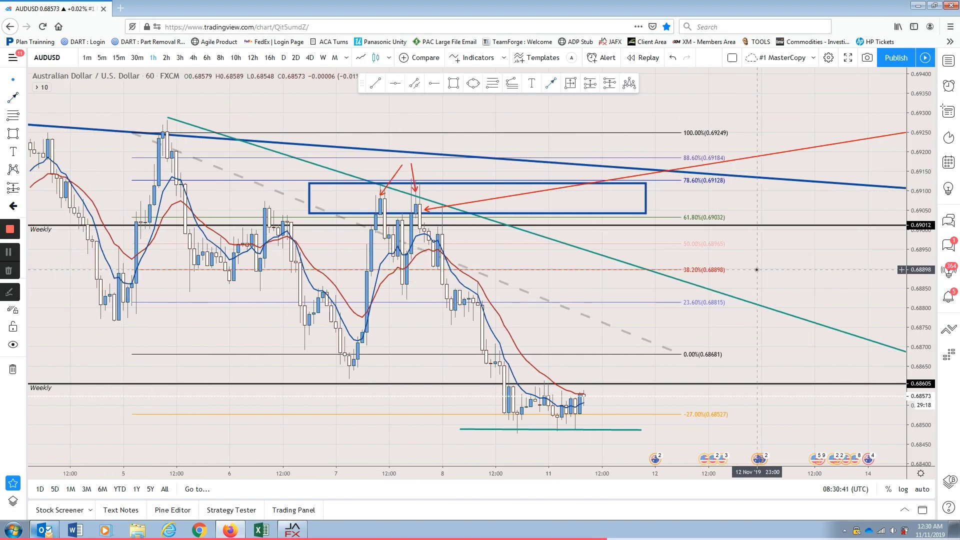
pyautogui.scroll(-1, 757, 270)
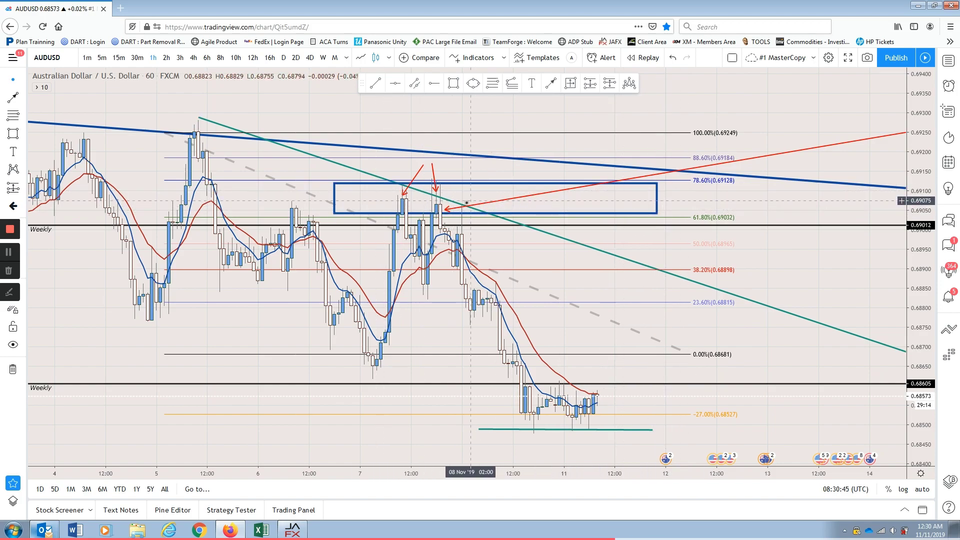
pyautogui.moveTo(446, 210); pyautogui.dragTo(445, 211)
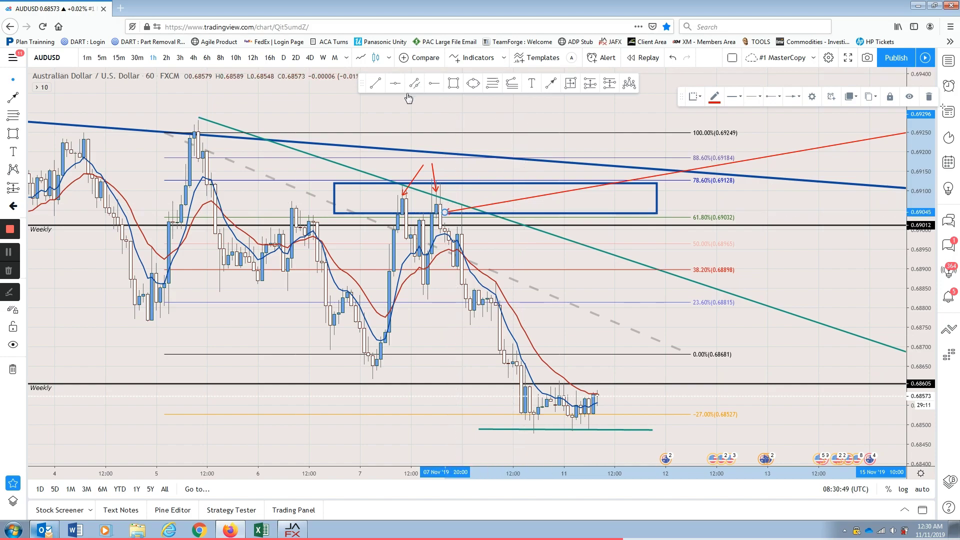
# Draw two short green trend lines, one across the twin wick highs and one near 0.6901.
pyautogui.hotkey('alt', 't')
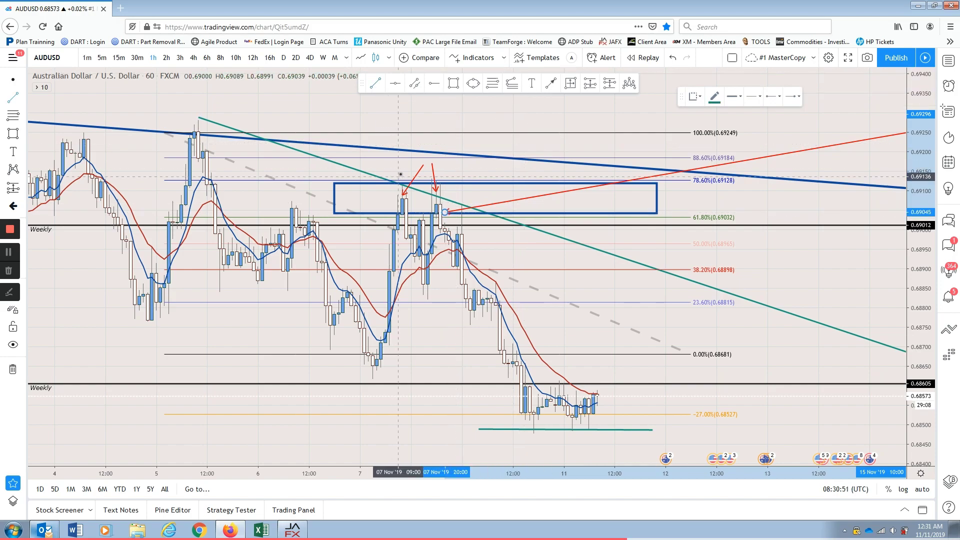
pyautogui.click(391, 166)
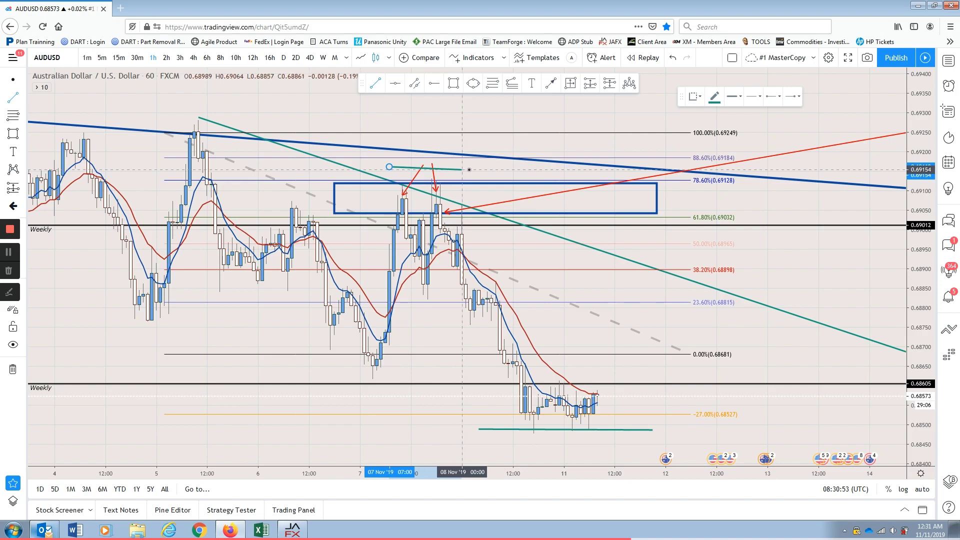
pyautogui.click(474, 165)
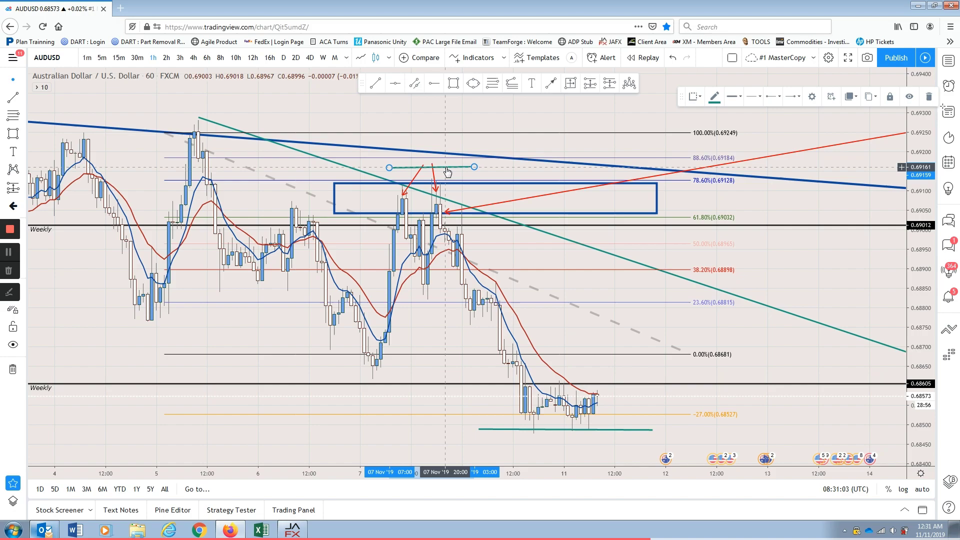
pyautogui.click(376, 85)
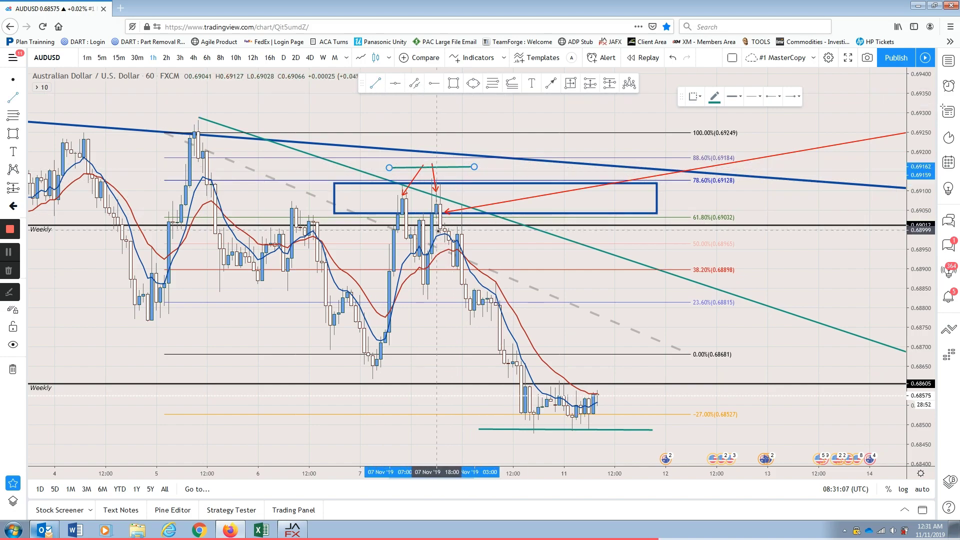
pyautogui.click(437, 229)
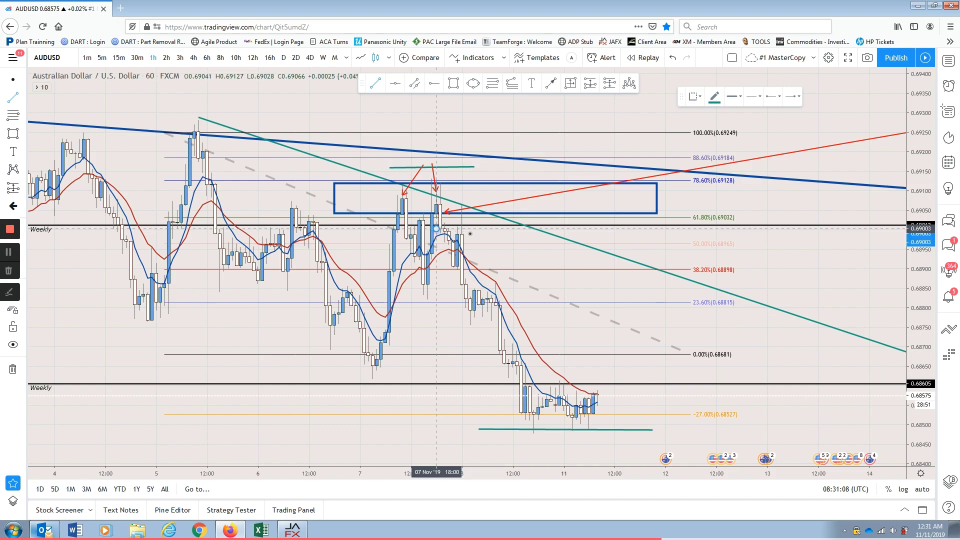
pyautogui.click(499, 228)
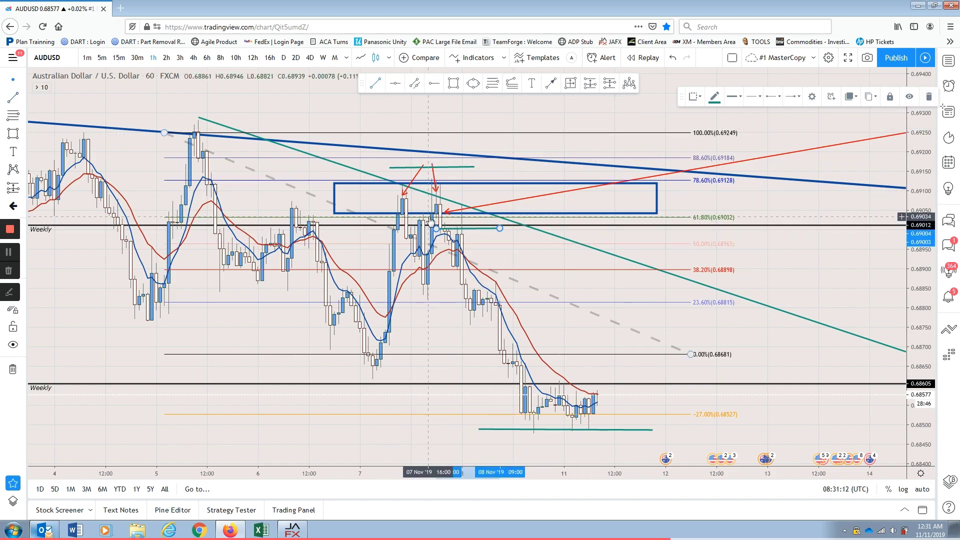
# Move the red line's start onto the 22:00 rejection candle, near 0.6904.
pyautogui.moveTo(447, 214); pyautogui.dragTo(449, 224)
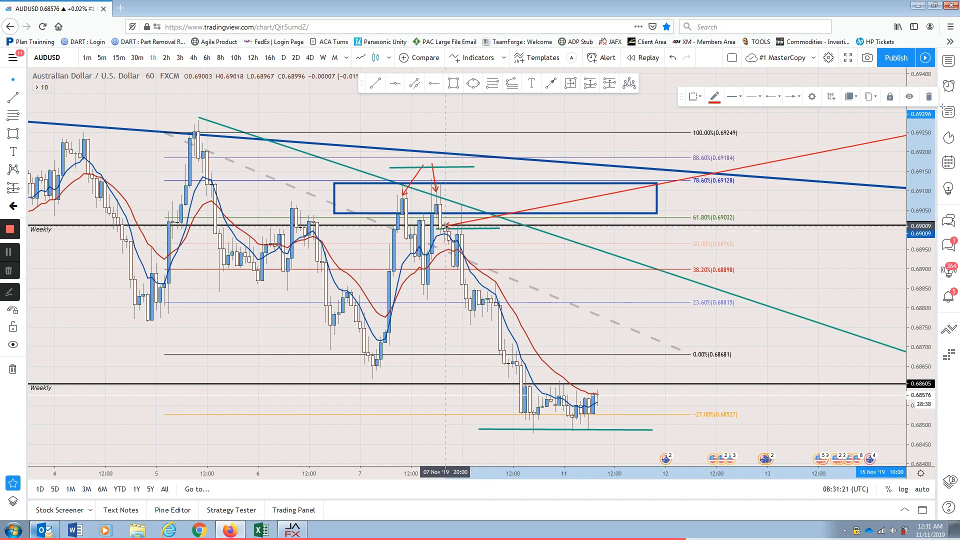
pyautogui.moveTo(445, 226); pyautogui.dragTo(415, 226)
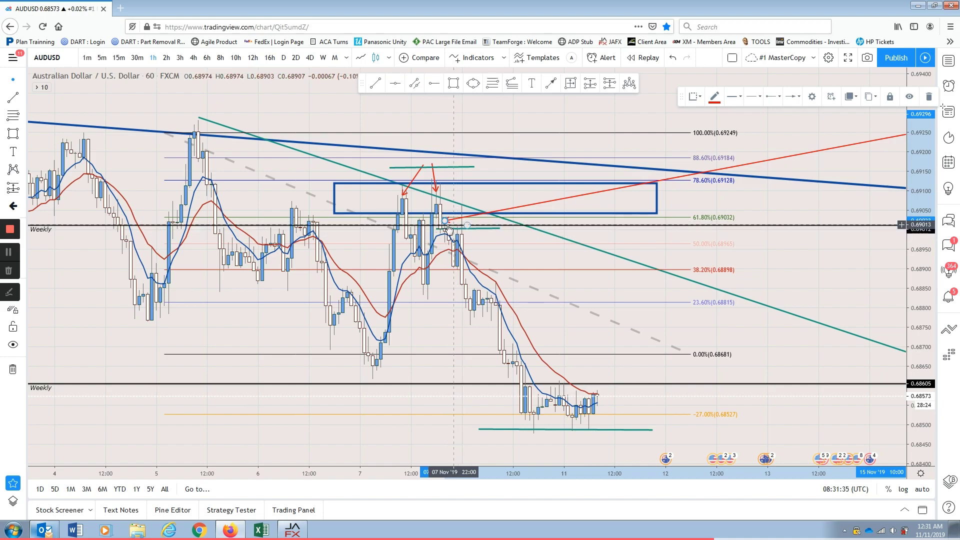
pyautogui.moveTo(445, 221)
pyautogui.mouseDown()
pyautogui.moveTo(538, 354)
pyautogui.moveTo(519, 228)
pyautogui.moveTo(573, 383)
pyautogui.moveTo(520, 250)
pyautogui.moveTo(479, 228)
pyautogui.moveTo(620, 409)
pyautogui.moveTo(592, 320)
pyautogui.moveTo(595, 280)
pyautogui.moveTo(551, 270)
pyautogui.moveTo(448, 213)
pyautogui.mouseUp()
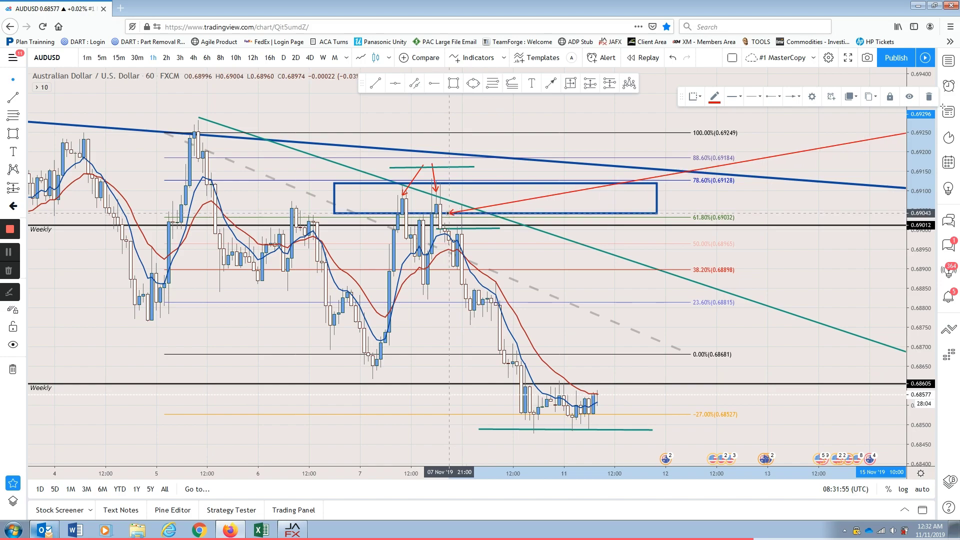
# Add a red size-20 'SELL' label beside the 7 Nov rejection candle, just under the blue box.
pyautogui.click(457, 169)
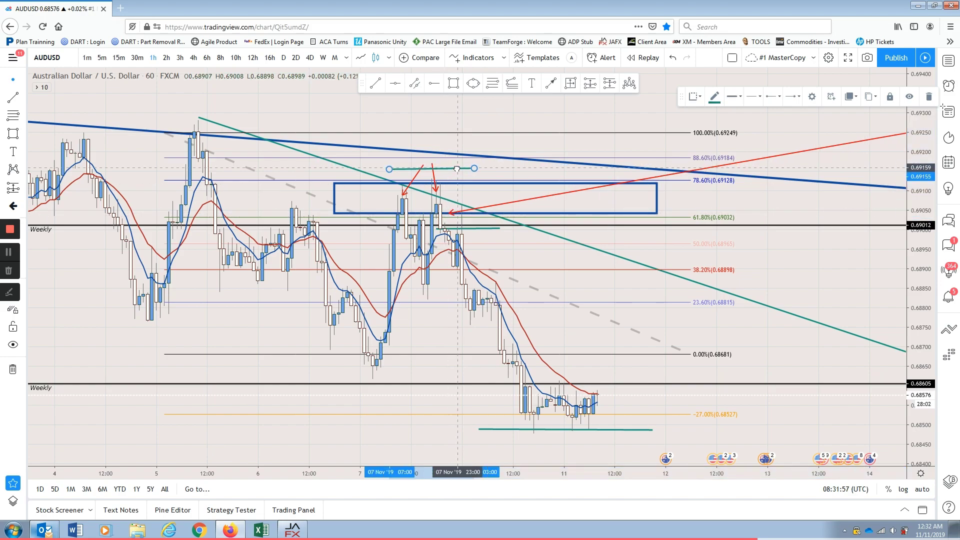
pyautogui.click(532, 84)
pyautogui.click(474, 218)
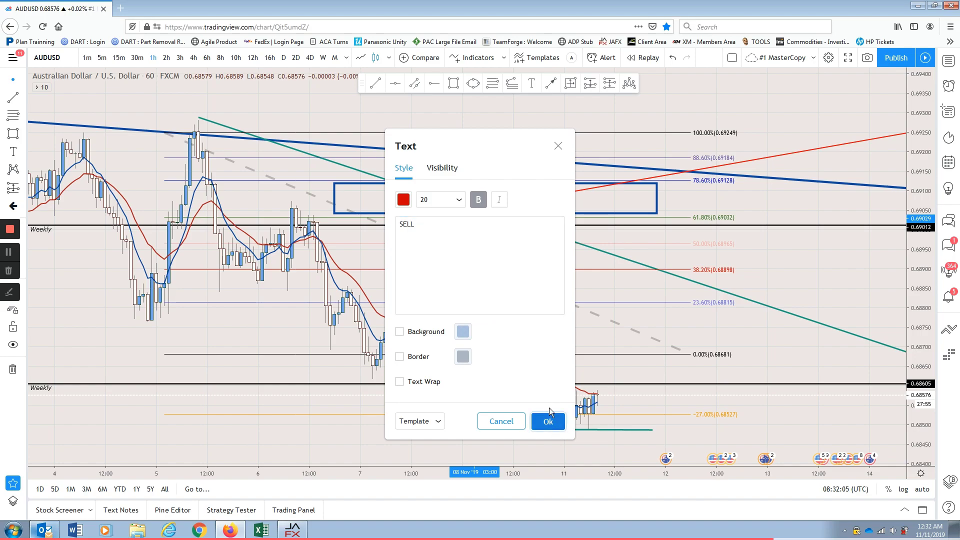
pyautogui.click(549, 421)
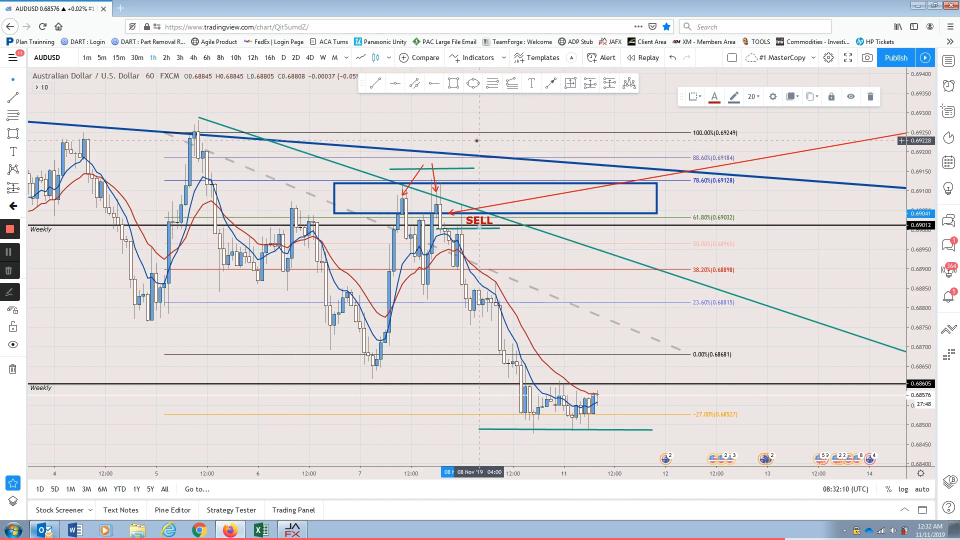
pyautogui.moveTo(457, 224); pyautogui.dragTo(452, 224)
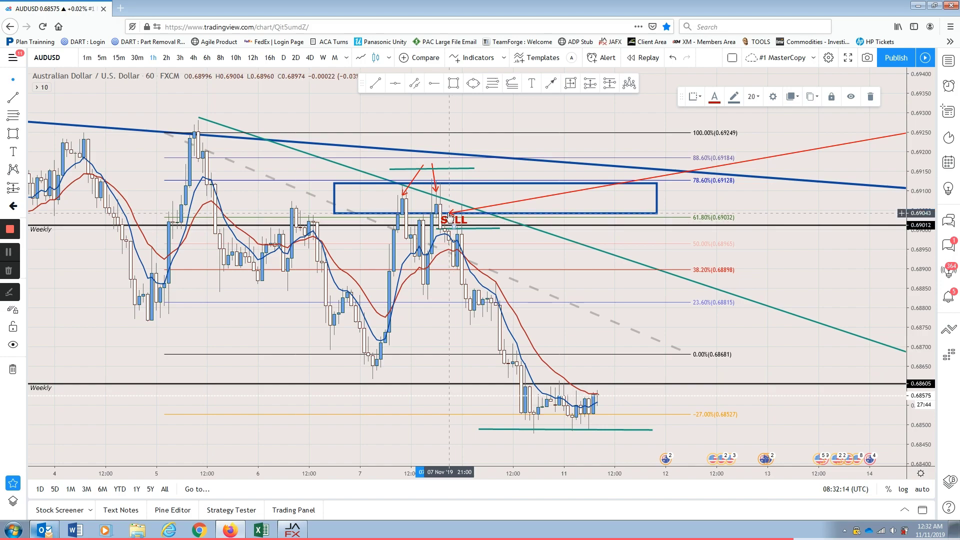
pyautogui.moveTo(449, 214); pyautogui.dragTo(441, 210)
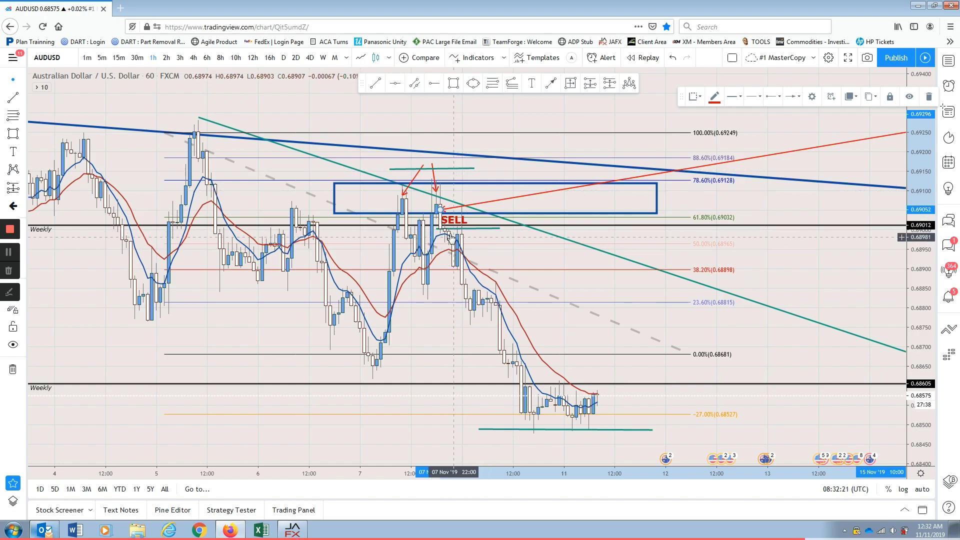
pyautogui.moveTo(449, 234); pyautogui.dragTo(411, 244)
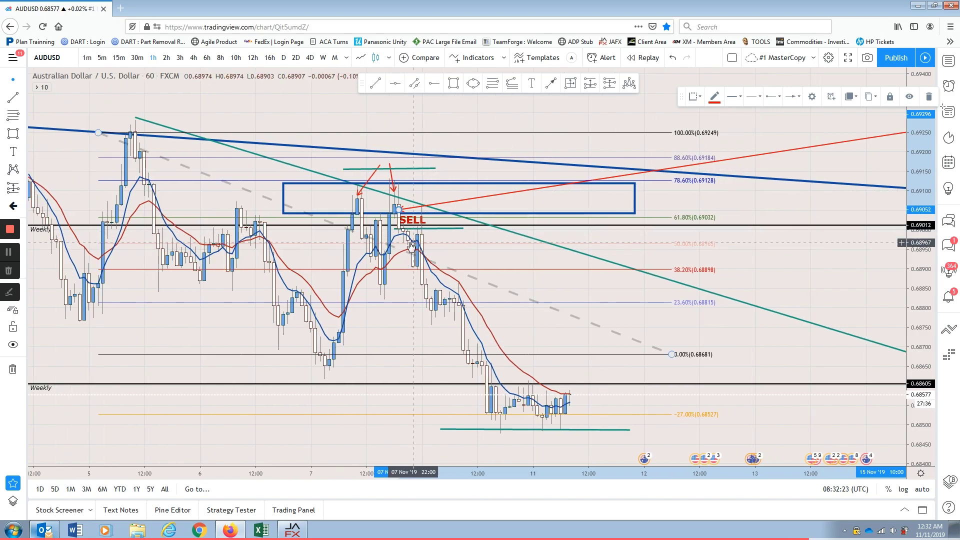
pyautogui.scroll(-1, 426, 241)
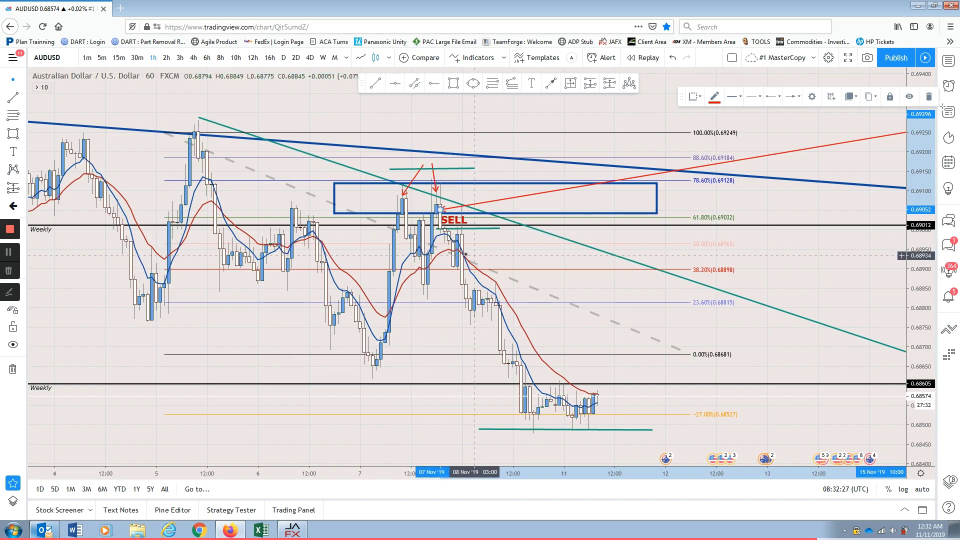
pyautogui.scroll(-2, 480, 246)
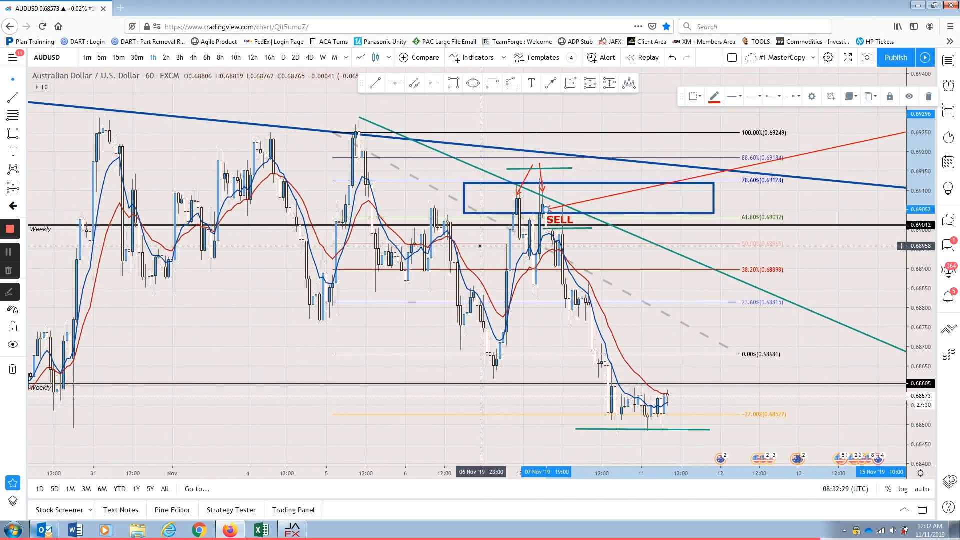
pyautogui.scroll(2, 478, 246)
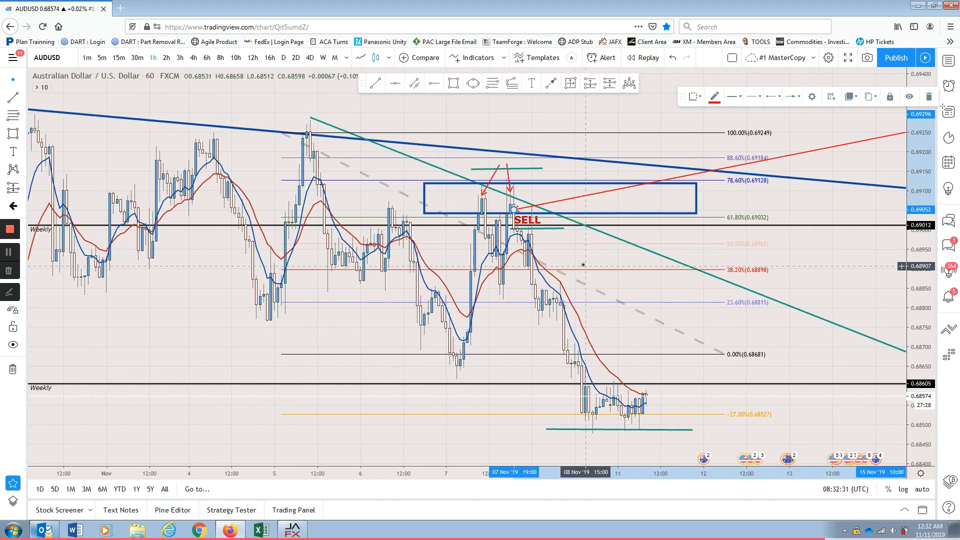
pyautogui.moveTo(572, 254); pyautogui.dragTo(617, 283)
pyautogui.scroll(2, 617, 283)
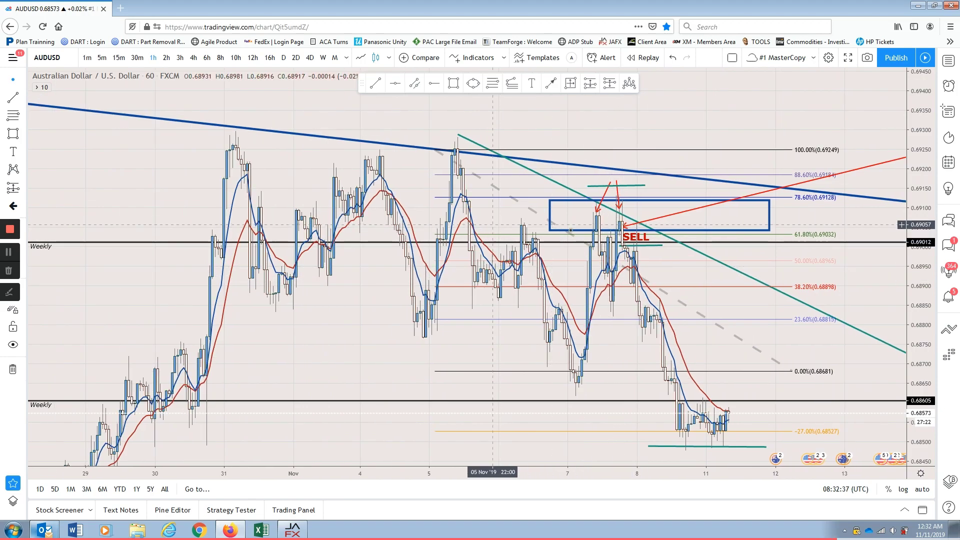
pyautogui.scroll(1, 623, 273)
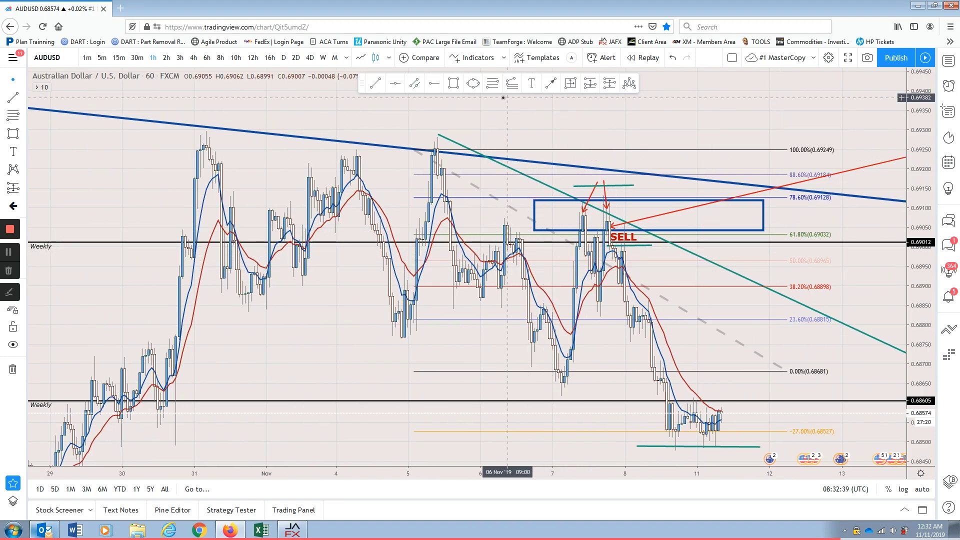
pyautogui.click(550, 84)
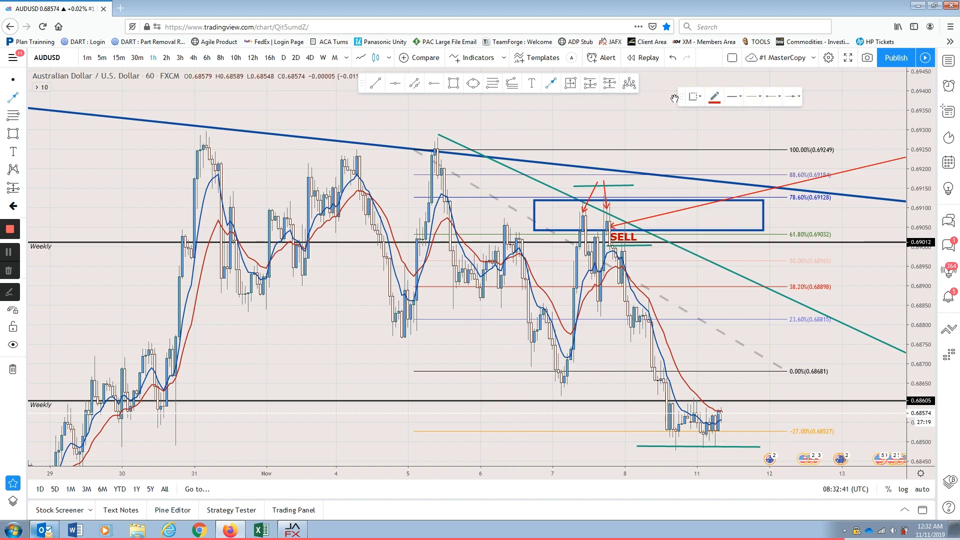
pyautogui.press('Escape')
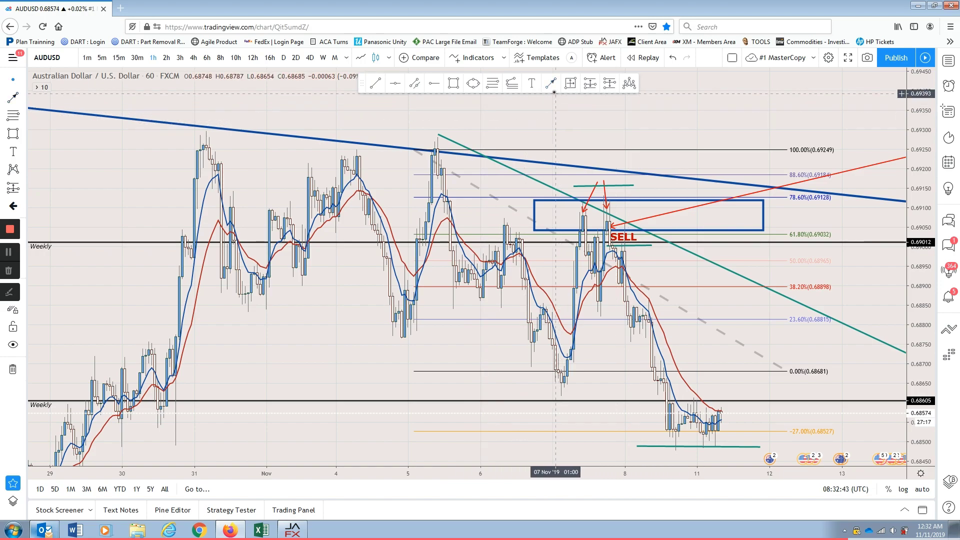
pyautogui.click(551, 85)
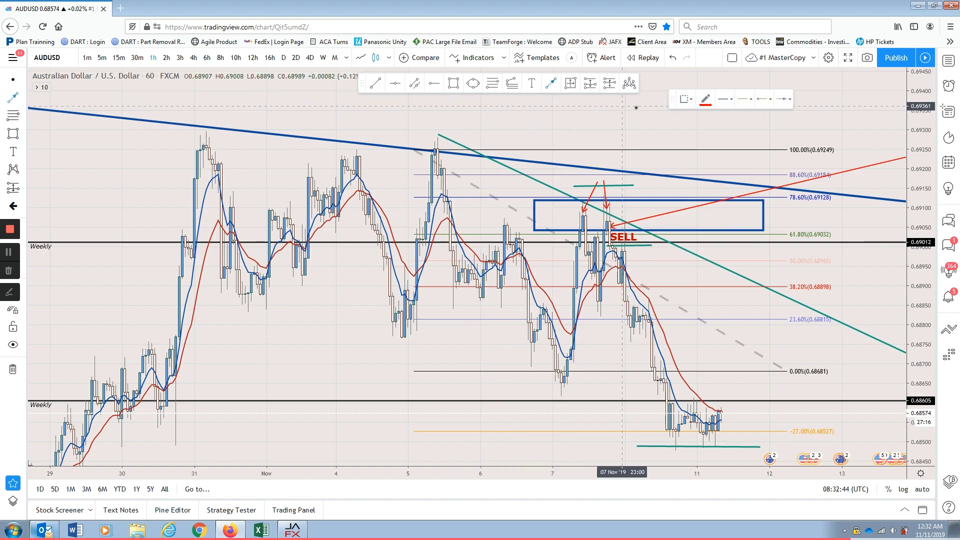
pyautogui.click(660, 84)
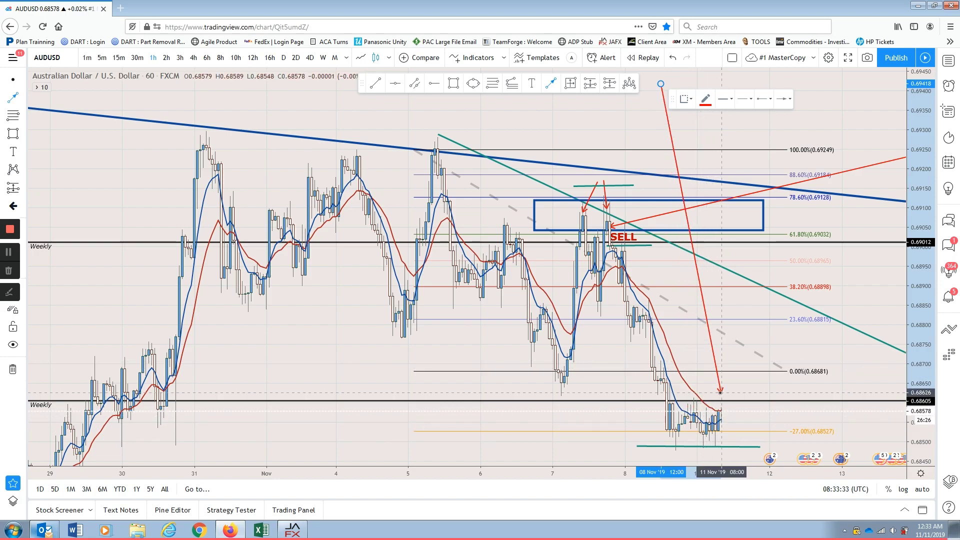
pyautogui.press('Escape')
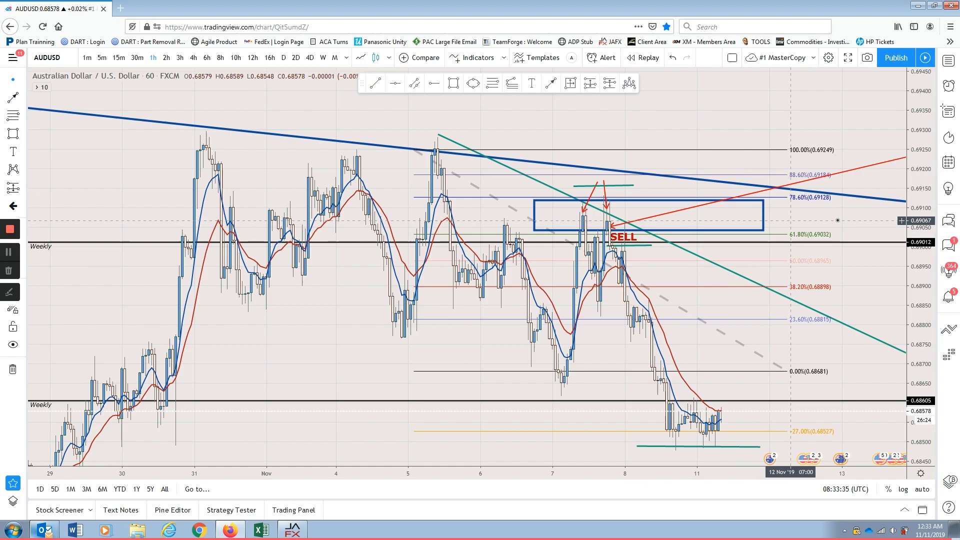